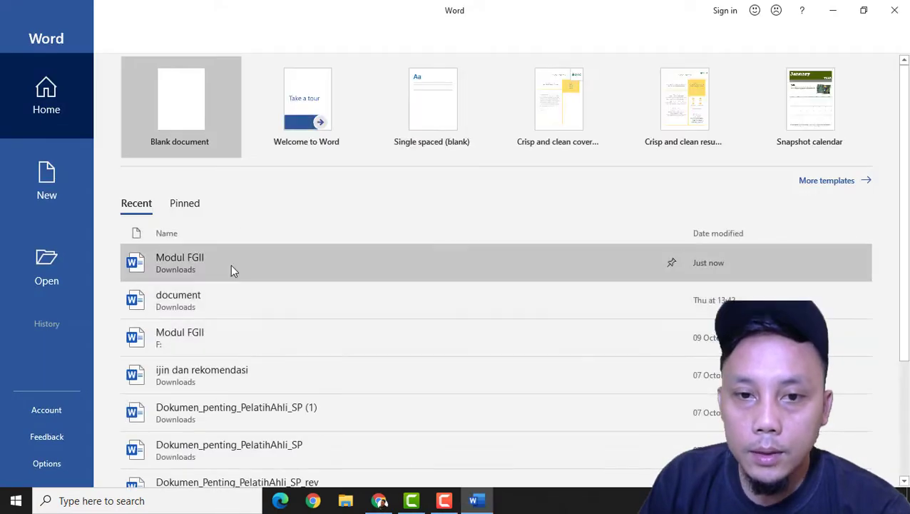
# - Open the recent document Modul FGII stored in Downloads
pyautogui.click(226, 275)
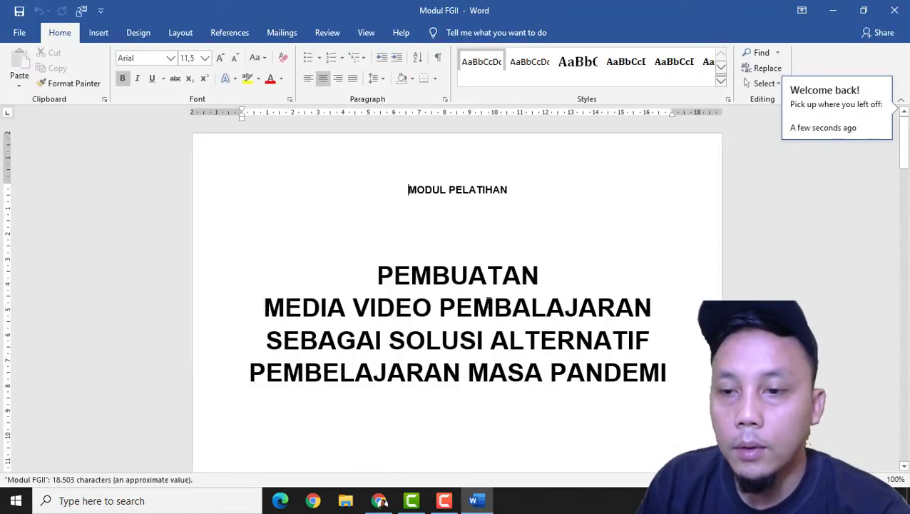
pyautogui.scroll(-8, 450, 357)
pyautogui.scroll(-10, 448, 377)
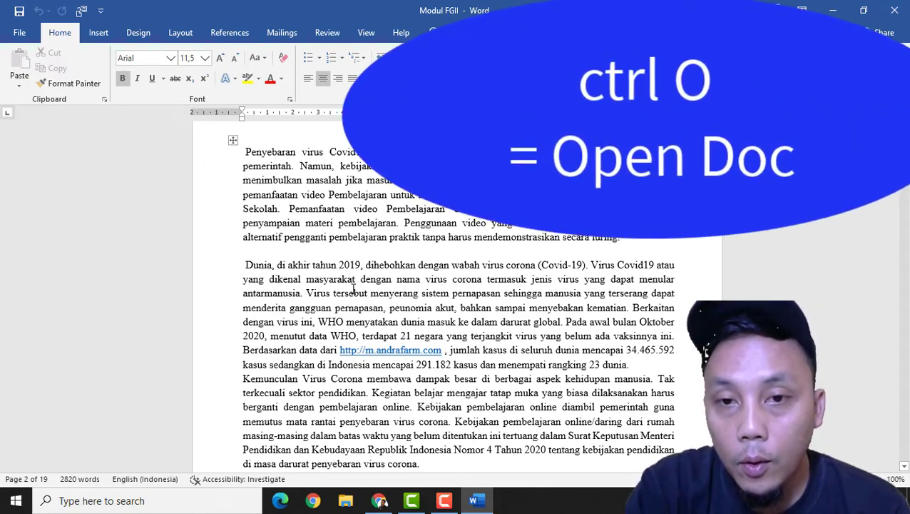
# - Bring up the page for opening existing documents several times, returning to Modul FGII without opening another file
pyautogui.hotkey('ctrl', 'o')
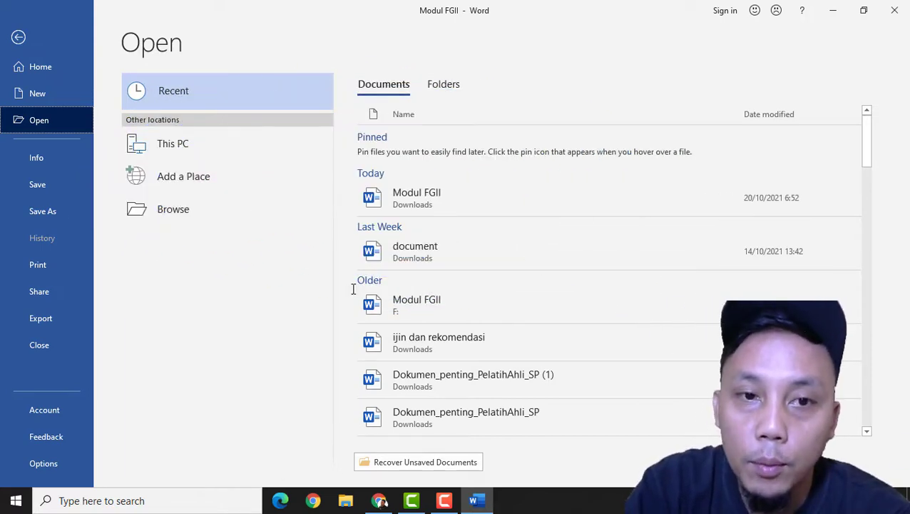
pyautogui.press('Escape')
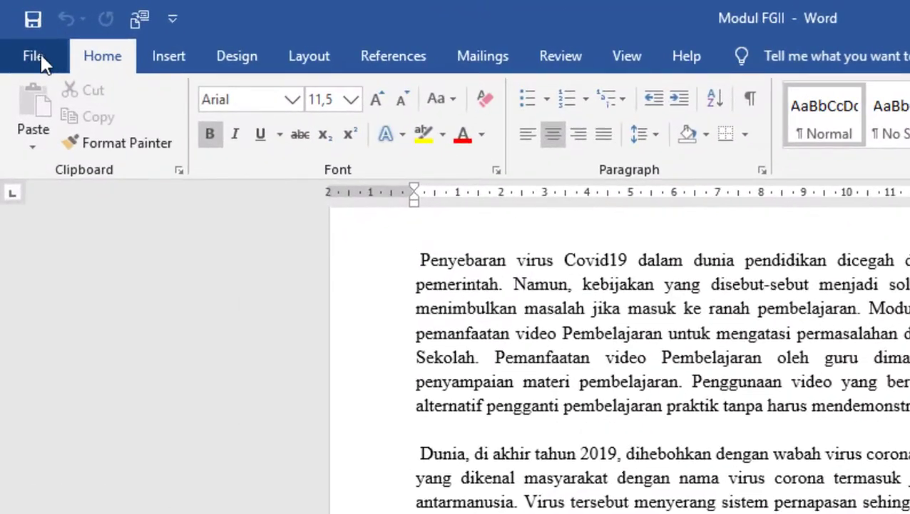
pyautogui.click(21, 33)
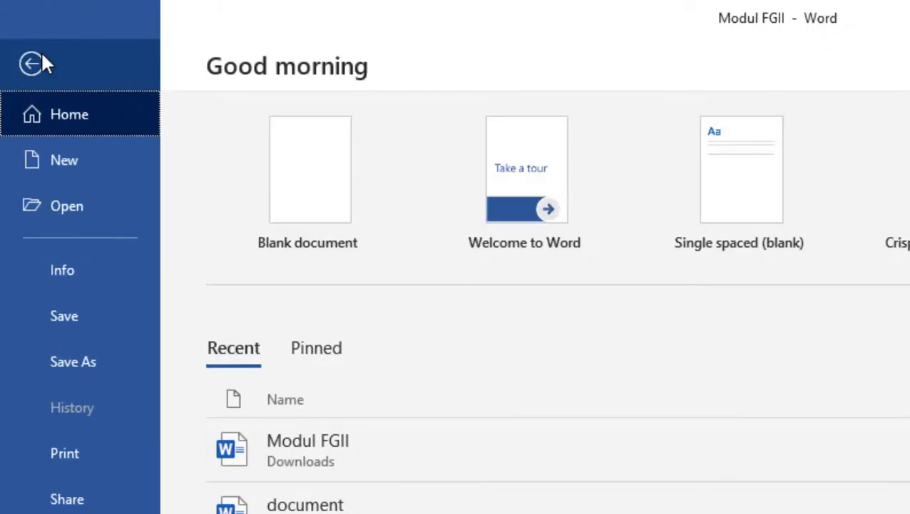
pyautogui.click(69, 218)
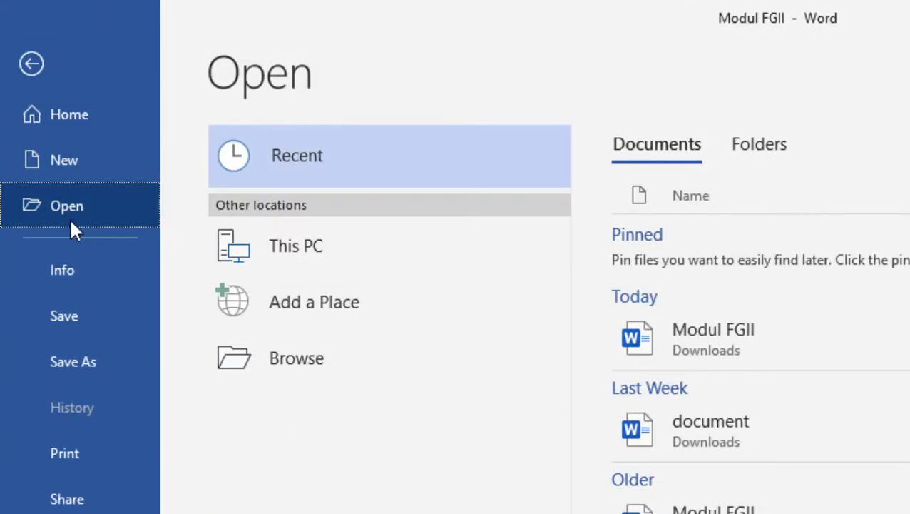
pyautogui.press('Escape')
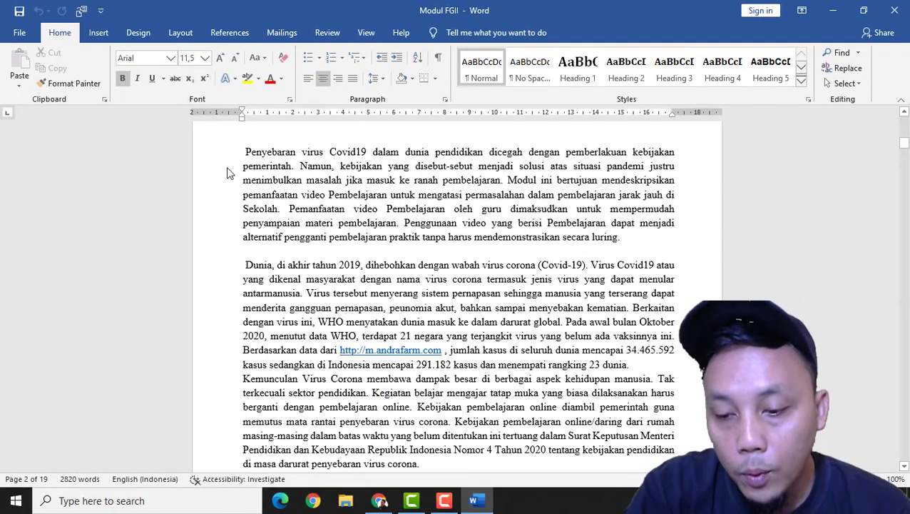
pyautogui.hotkey('ctrl', 'o')
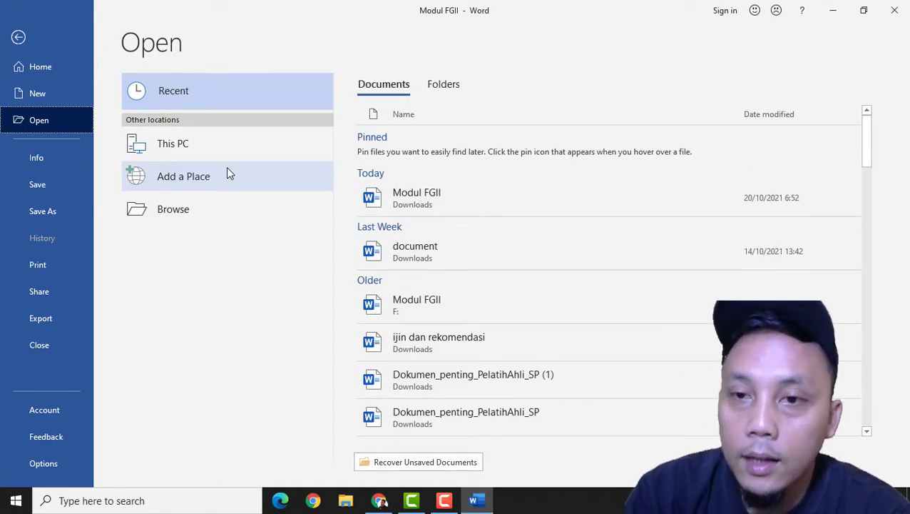
pyautogui.press('Escape')
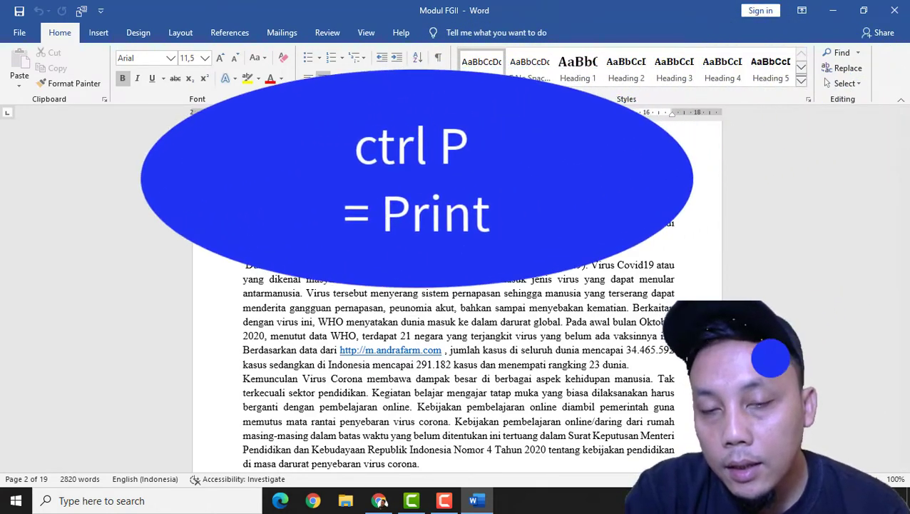
# - Bring up the print settings, select Microsoft Print to PDF as the printer, and return to the document without printing
pyautogui.hotkey('ctrl', 'p')
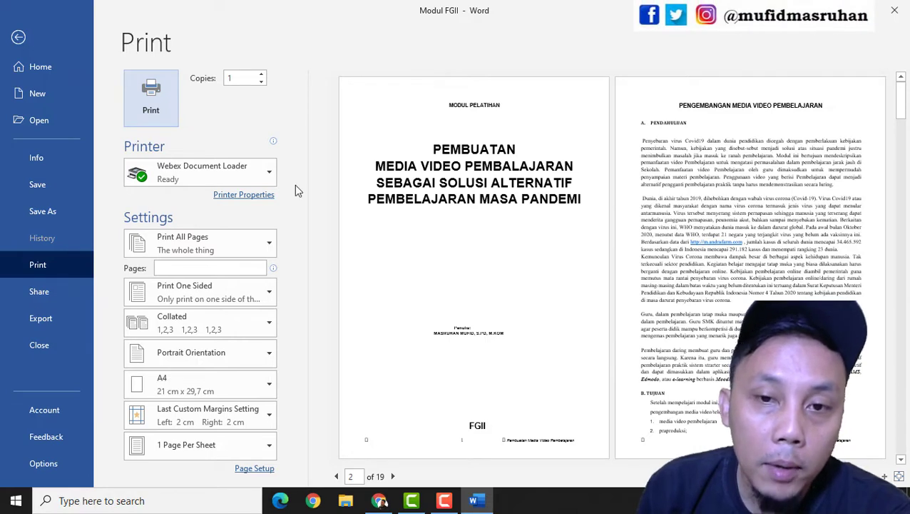
pyautogui.click(254, 176)
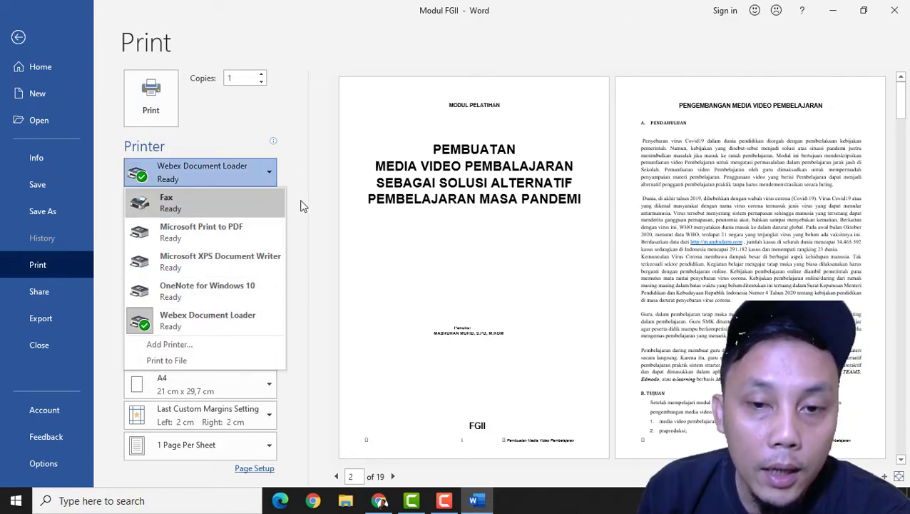
pyautogui.click(243, 245)
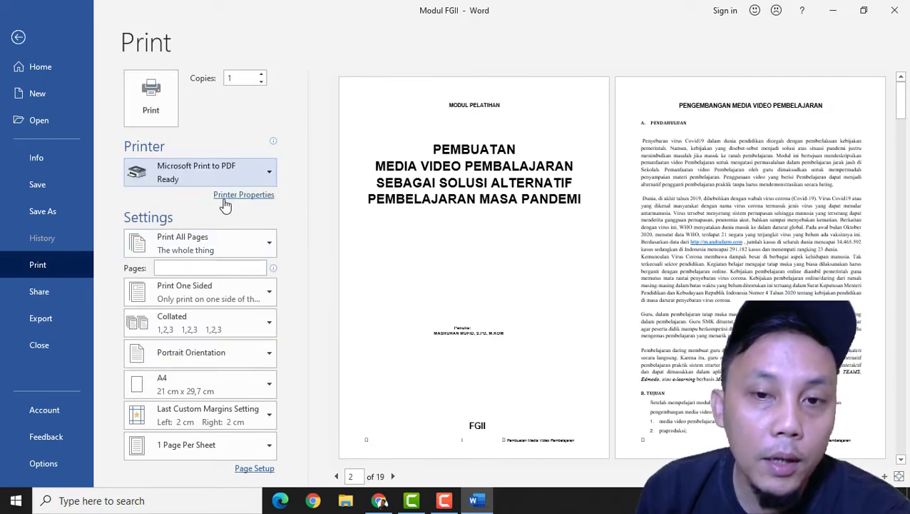
pyautogui.press('Escape')
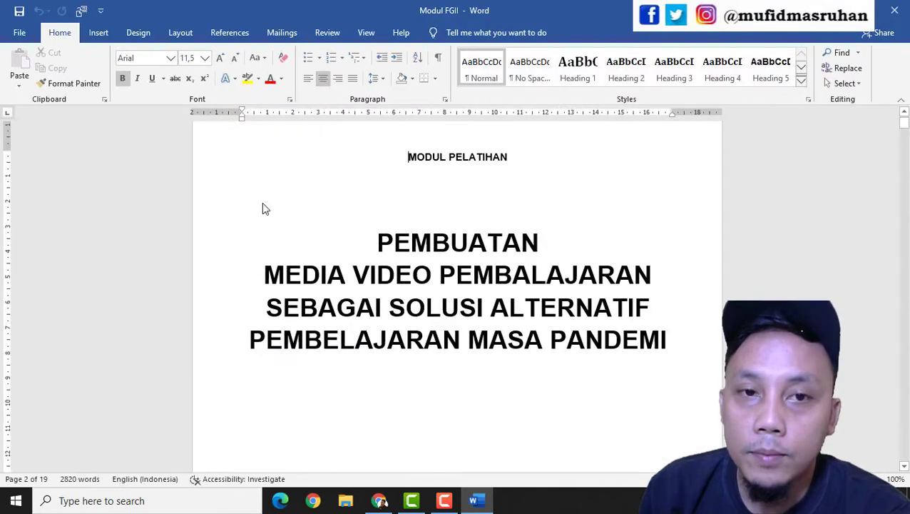
# - View the document's print preview again and return to the editing view
pyautogui.click(20, 33)
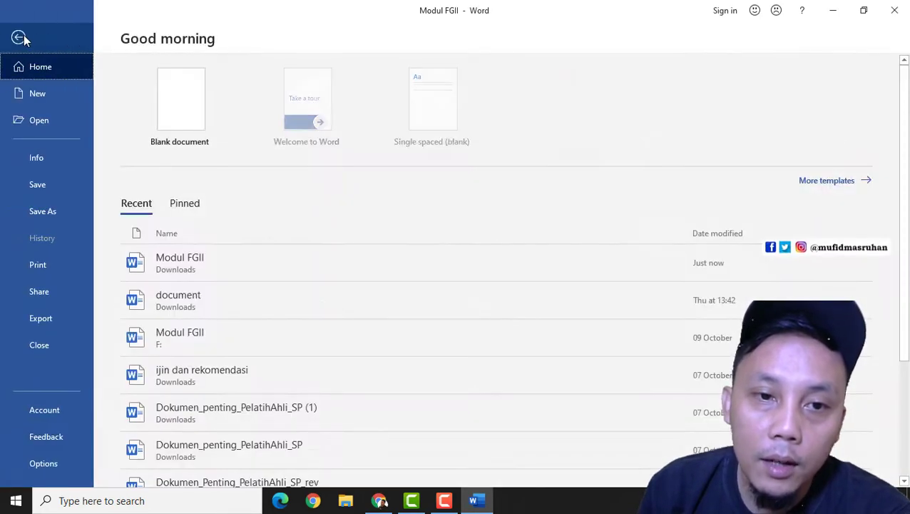
pyautogui.click(41, 262)
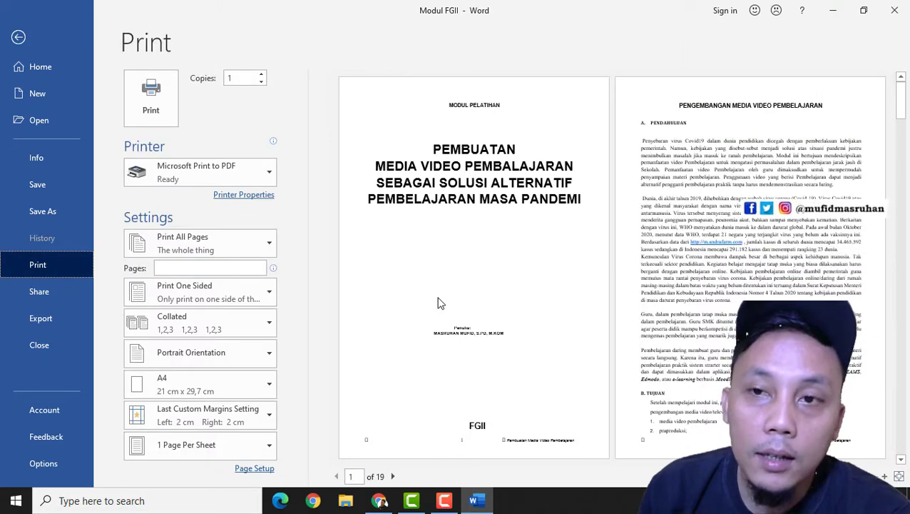
pyautogui.press('Escape')
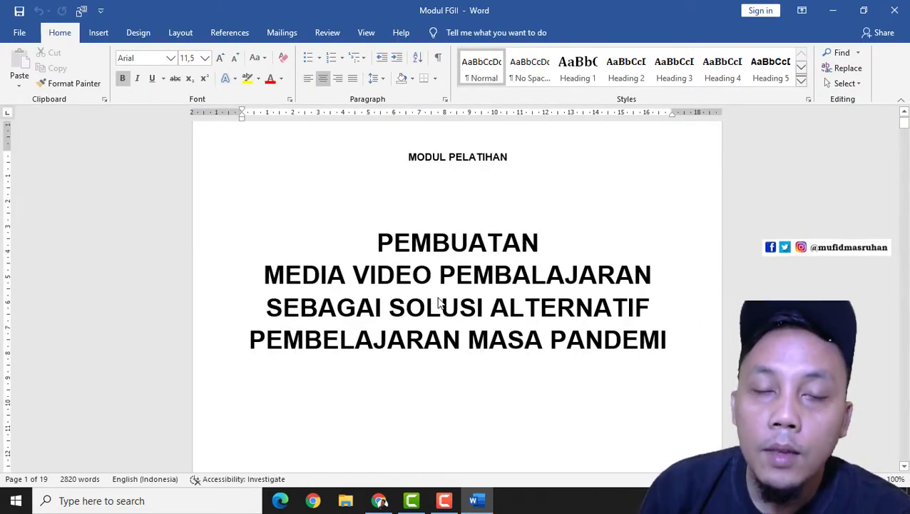
# - Reset the paragraph formatting of the introductory line and four numbered items under TUJUAN on page 4, and undo the reset
pyautogui.scroll(-3, 439, 303)
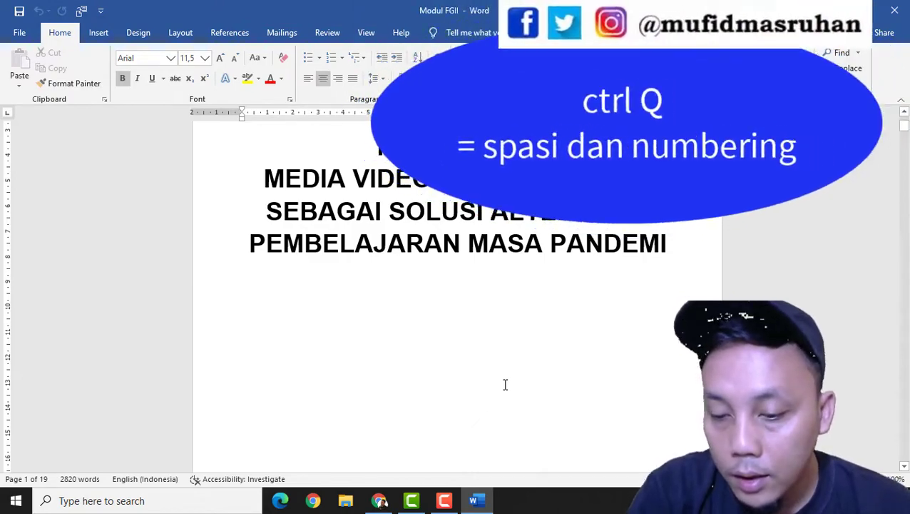
pyautogui.scroll(-3, 500, 378)
pyautogui.scroll(-10, 442, 350)
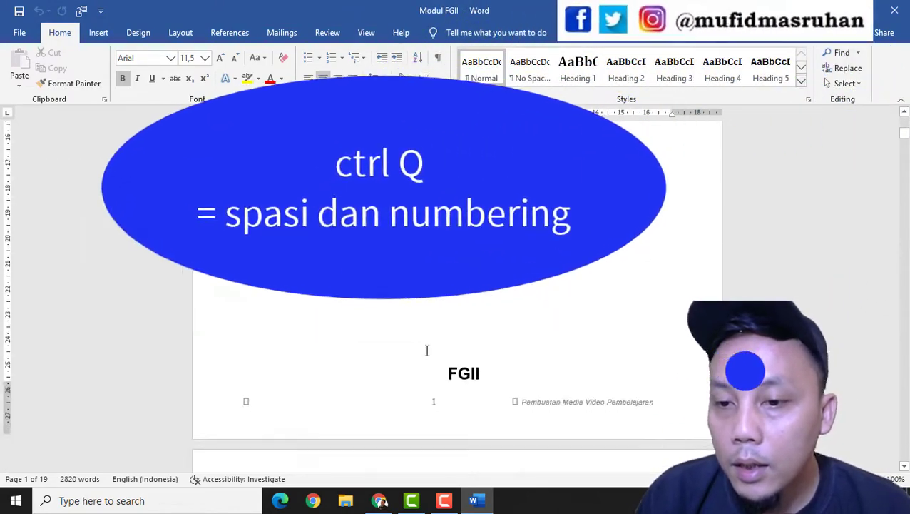
pyautogui.scroll(-2, 480, 332)
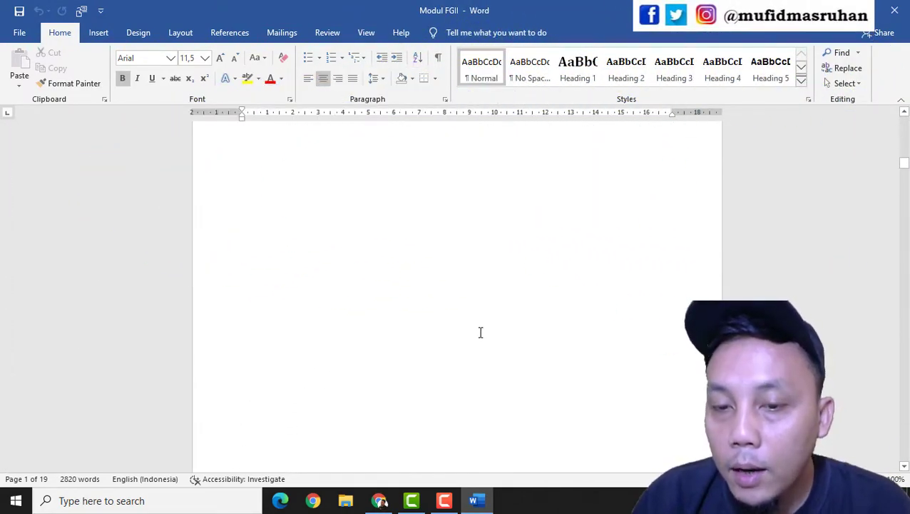
pyautogui.scroll(5, 470, 329)
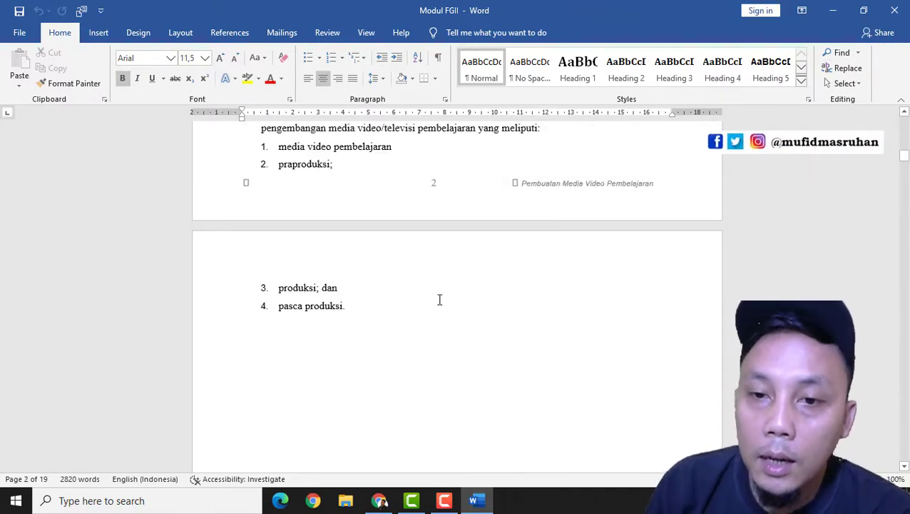
pyautogui.scroll(-10, 431, 325)
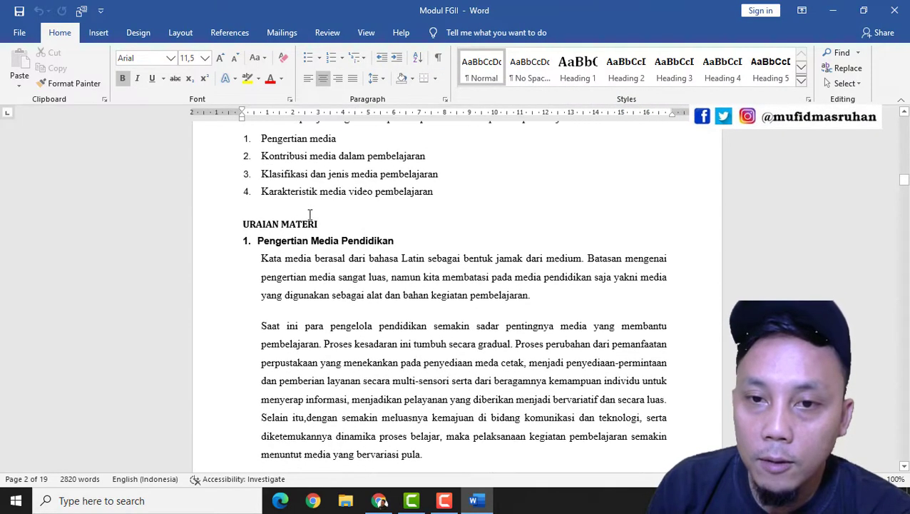
pyautogui.click(242, 150)
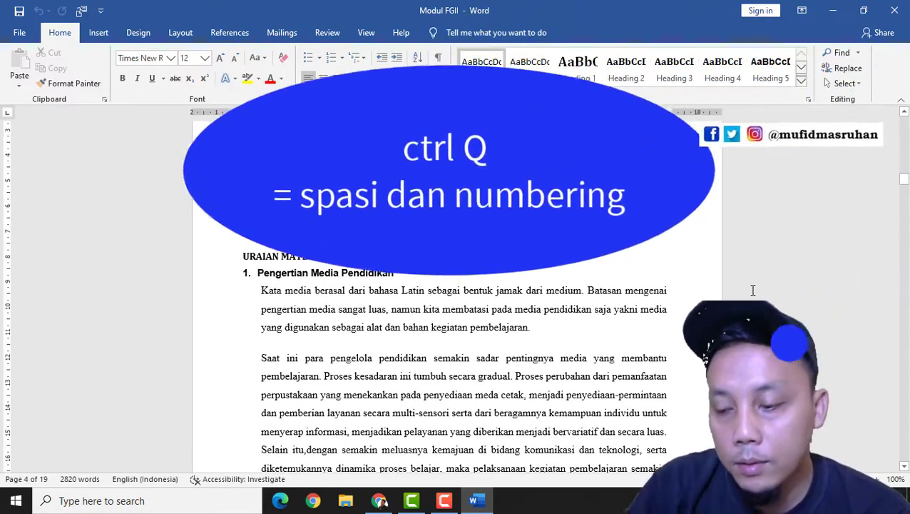
pyautogui.hotkey('shift', 'Down')
pyautogui.hotkey('shift', 'Down')
pyautogui.hotkey('shift', 'Down')
pyautogui.hotkey('shift', 'Down')
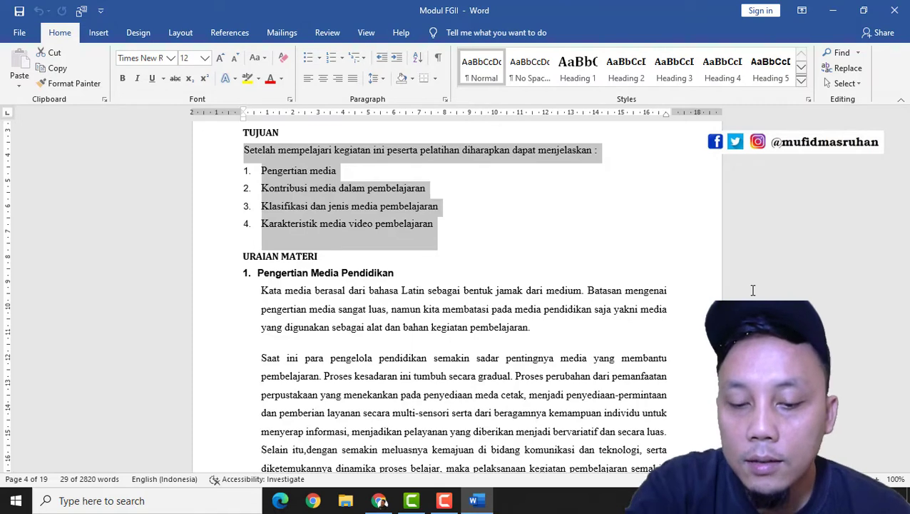
pyautogui.hotkey('ctrl', 'q')
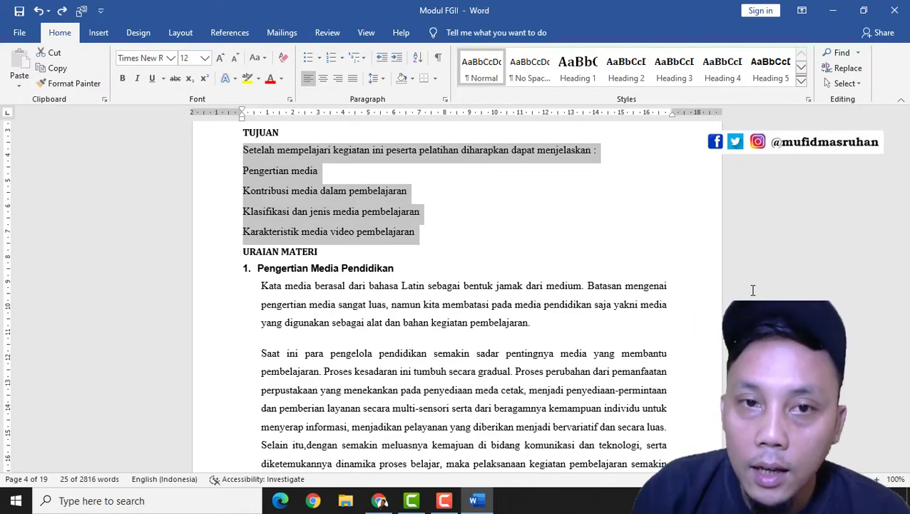
pyautogui.click(39, 11)
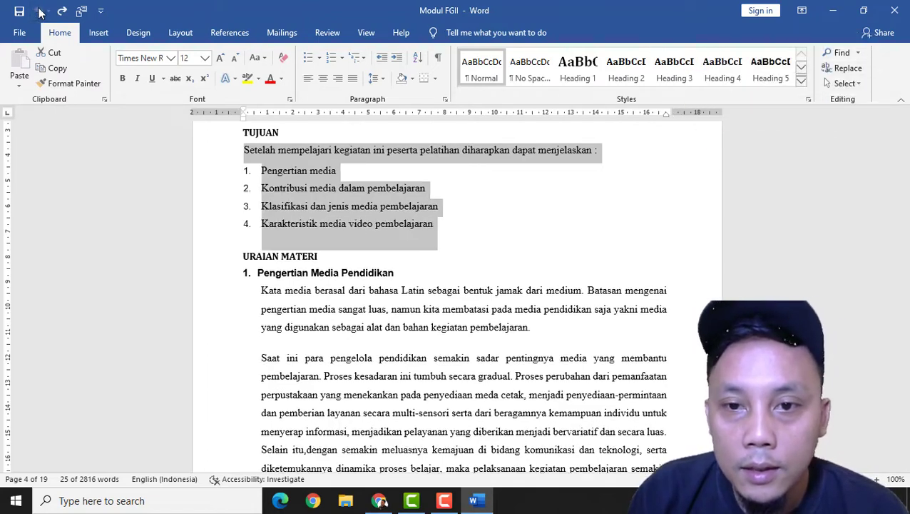
pyautogui.click(39, 10)
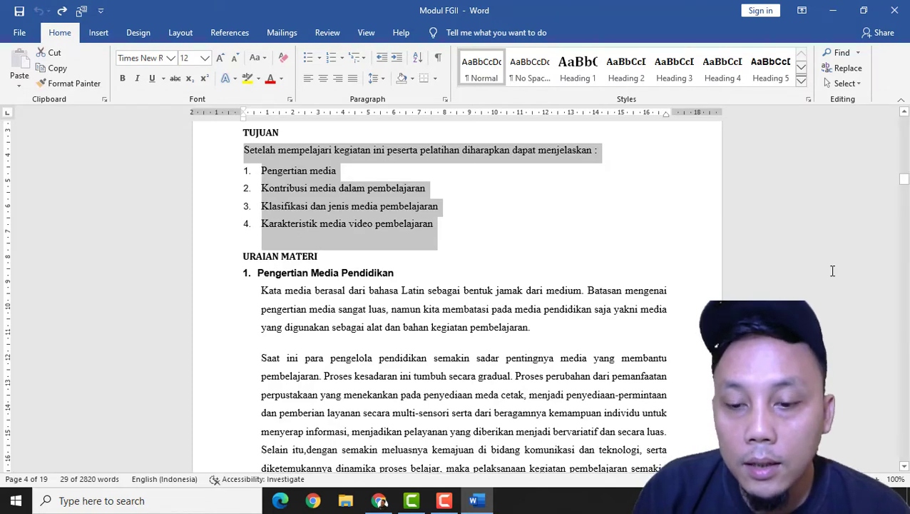
# - Reapply the paragraph formatting reset to the selected TUJUAN lines and undo it again
pyautogui.hotkey('ctrl', 'q')
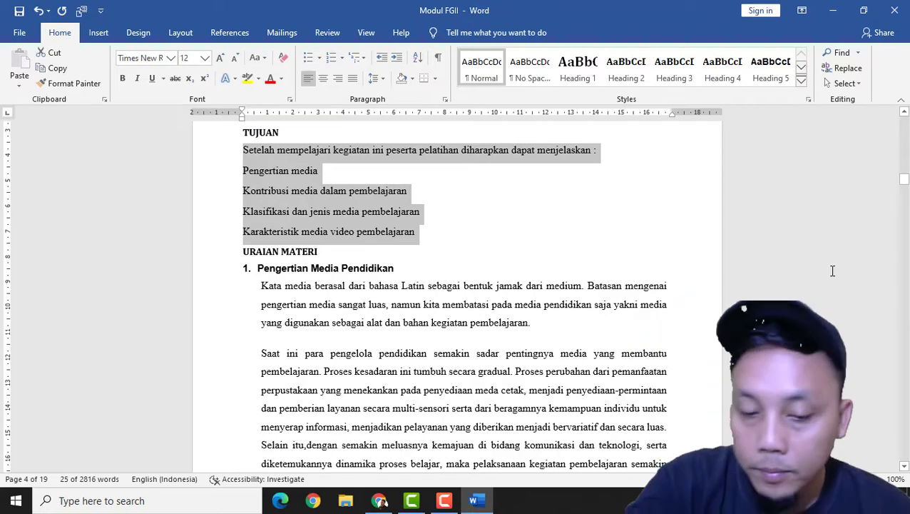
pyautogui.click(38, 11)
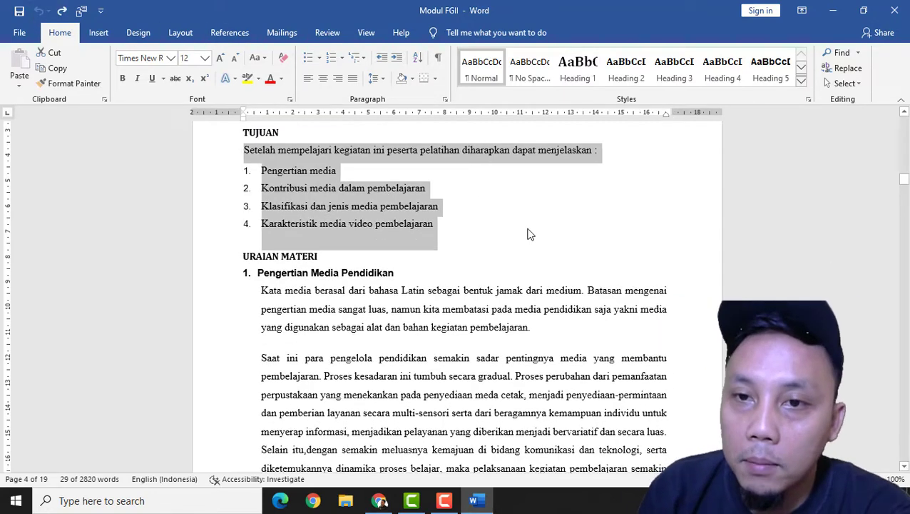
# - View the numbering library for the selected TUJUAN lines, close it without choosing a format, and clear the selection
pyautogui.moveTo(437, 231); pyautogui.dragTo(253, 159)
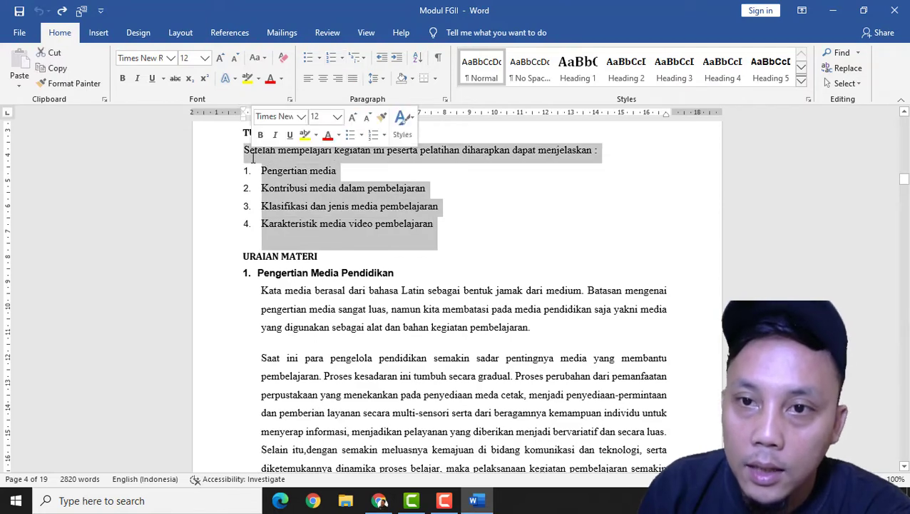
pyautogui.click(342, 60)
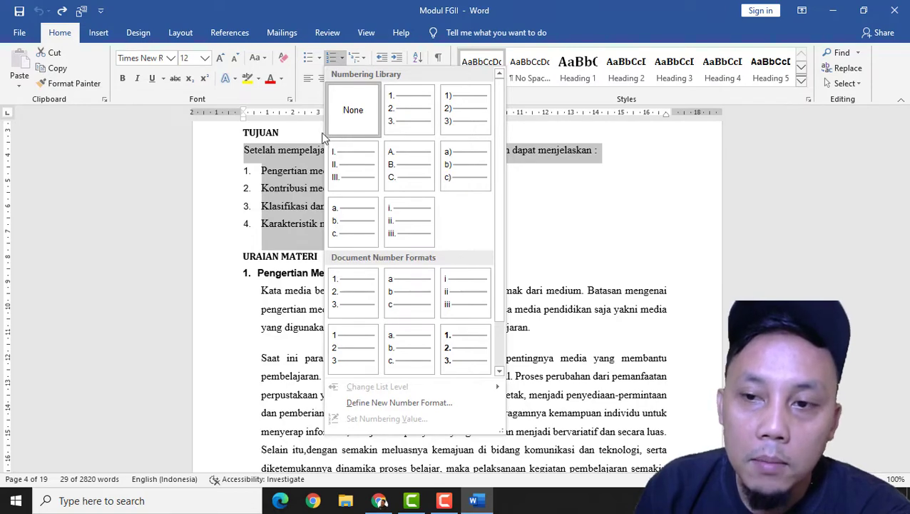
pyautogui.click(603, 226)
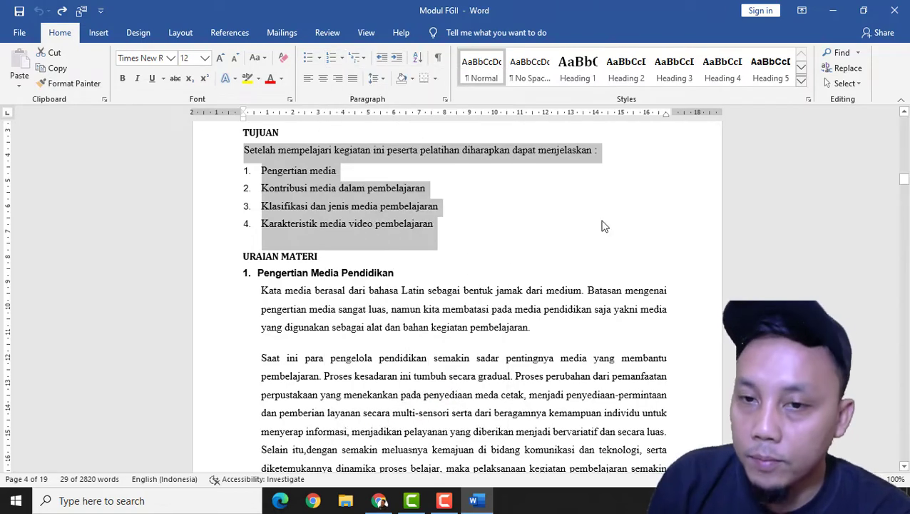
pyautogui.click(510, 234)
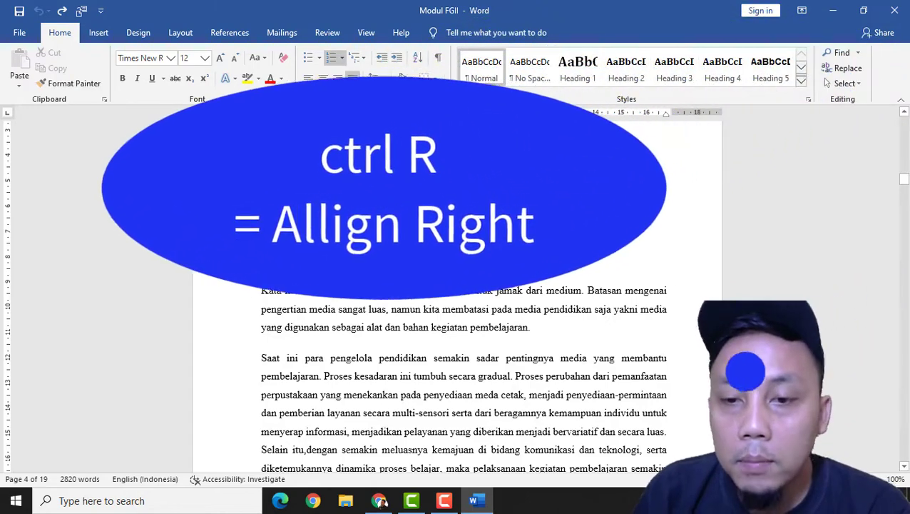
# - Right-align the two paragraphs on page 2 from "Dunia, di akhir tahun 2019" to "penyebaran virus corona", and switch them to left alignment
pyautogui.scroll(12, 457, 357)
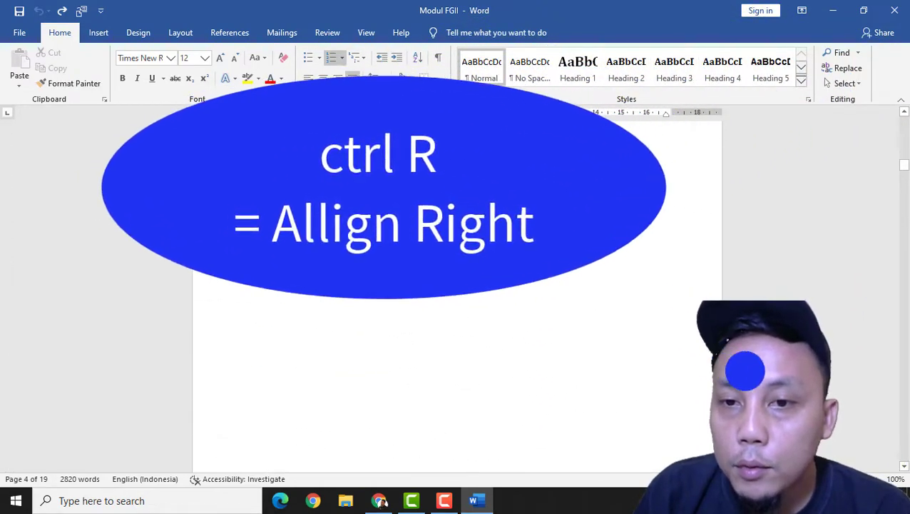
pyautogui.scroll(10, 385, 264)
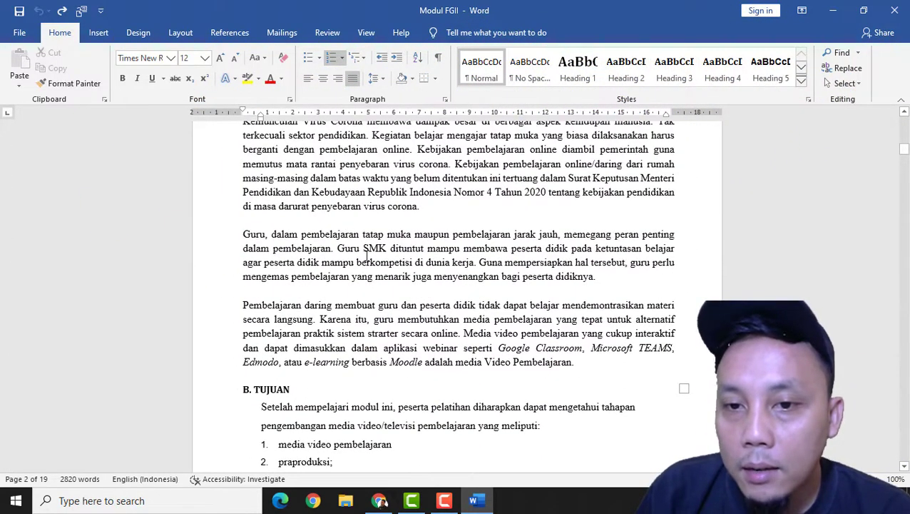
pyautogui.scroll(3, 365, 255)
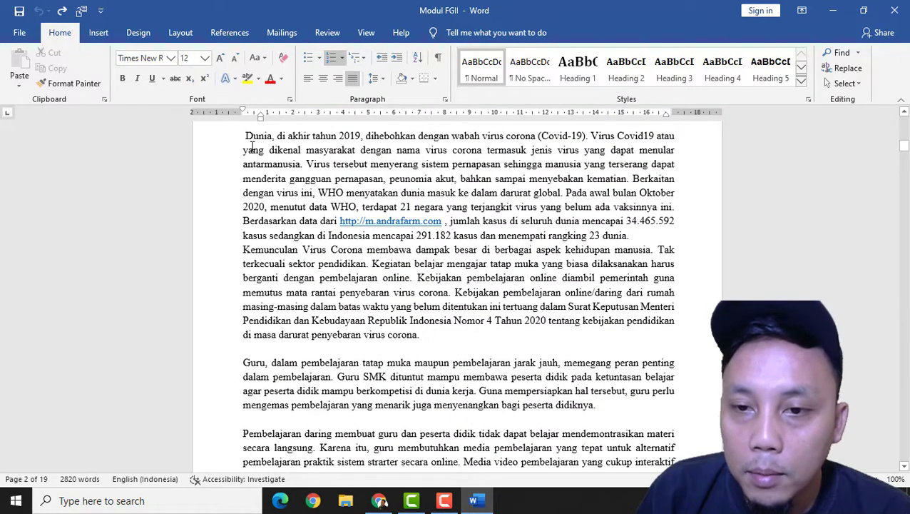
pyautogui.moveTo(245, 136); pyautogui.dragTo(441, 338)
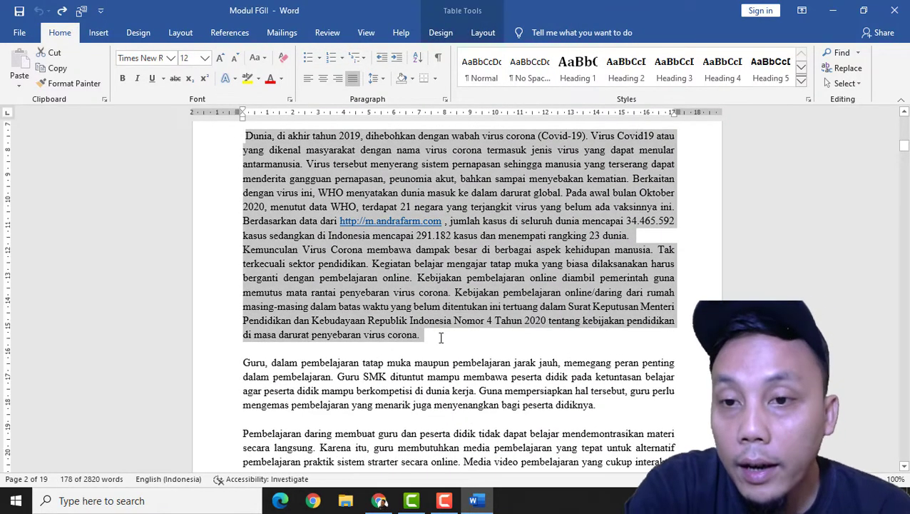
pyautogui.hotkey('ctrl', 'r')
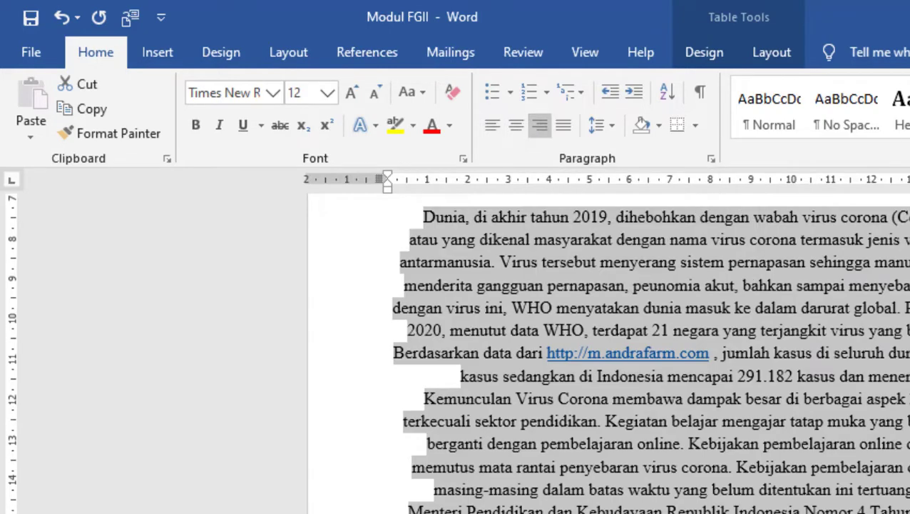
pyautogui.hotkey('ctrl', 'r')
pyautogui.hotkey('ctrl', 'r')
pyautogui.hotkey('ctrl', 'r')
pyautogui.hotkey('ctrl', 'r')
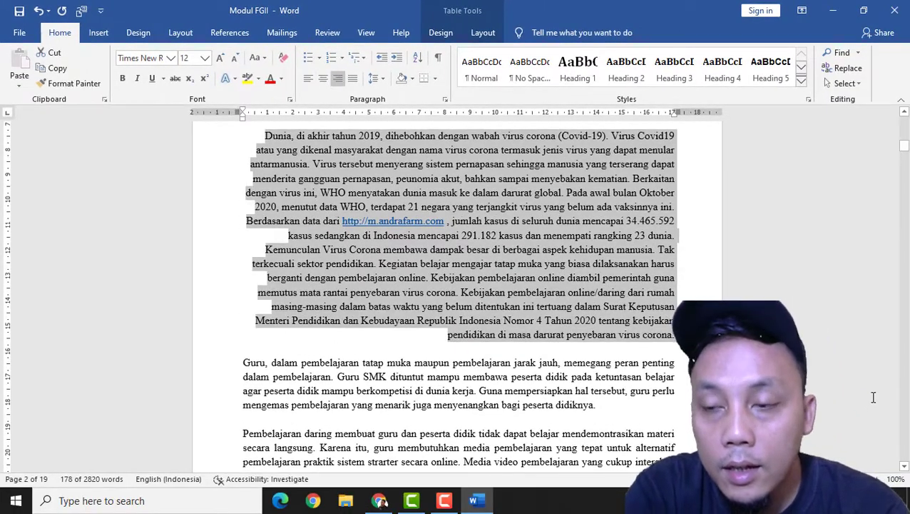
pyautogui.hotkey('ctrl', 'l')
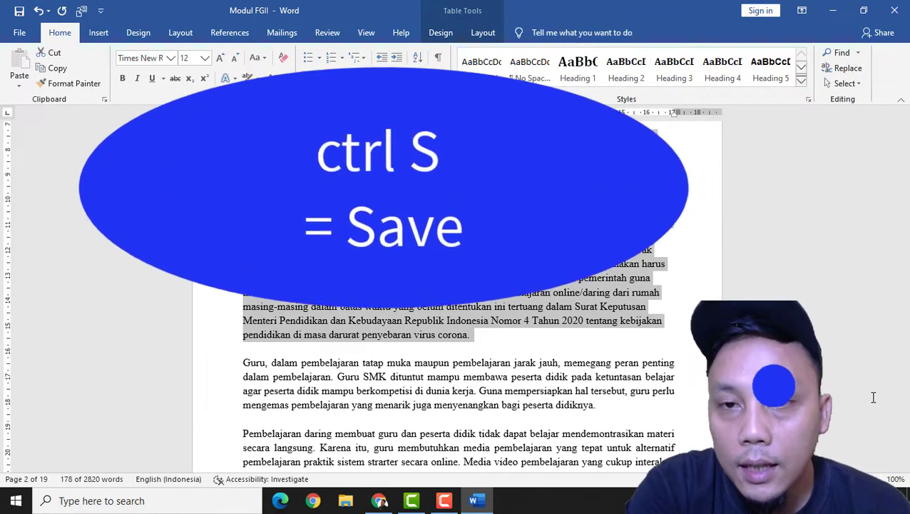
# - Save the document, clear the text selection, and save once more
pyautogui.hotkey('ctrl', 's')
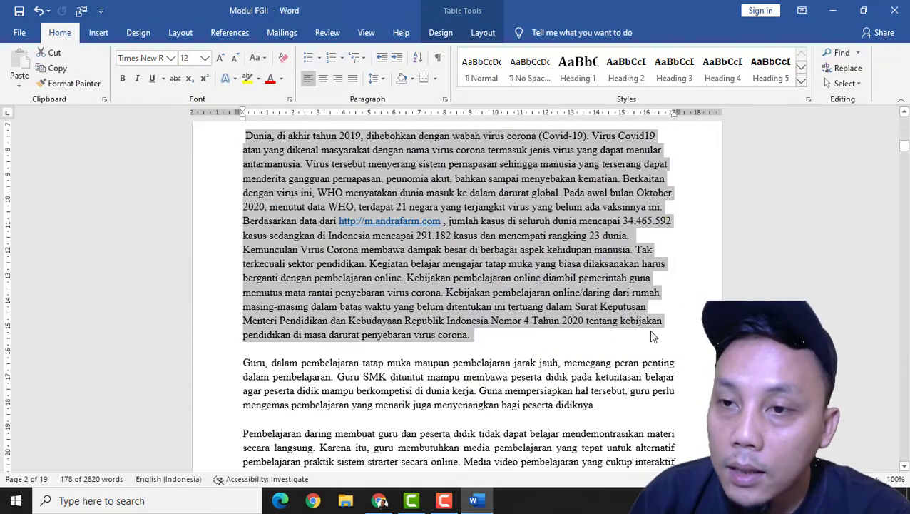
pyautogui.click(637, 284)
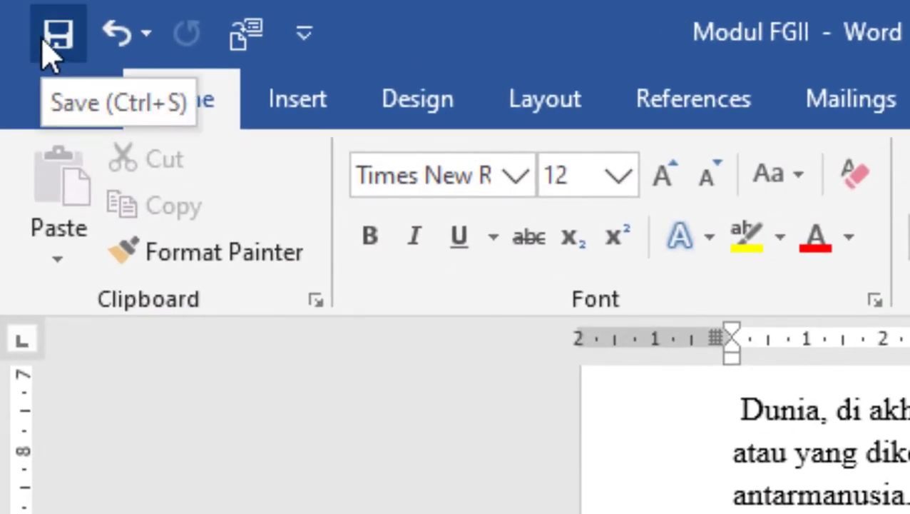
pyautogui.click(51, 37)
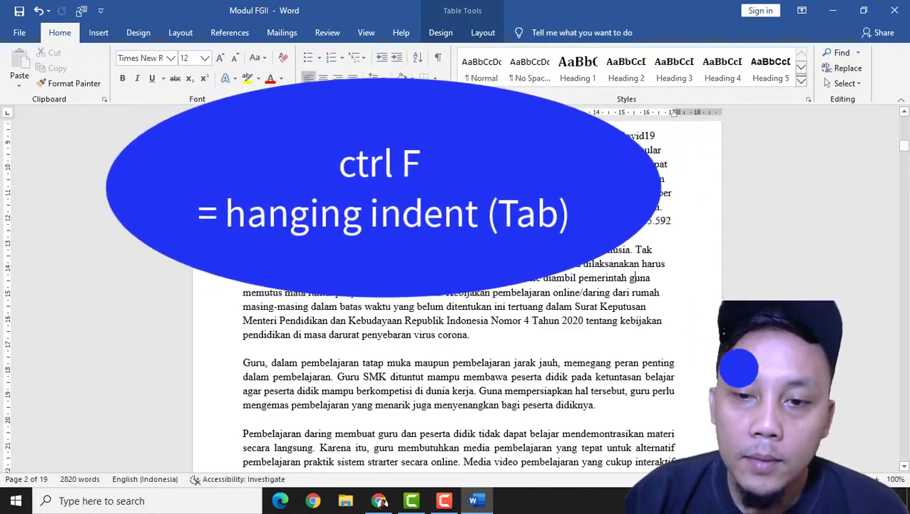
# - Increase the hanging indent of the first paragraph under Pengertian Media Pendidikan on page 4 to about 11.5 cm on the ruler
pyautogui.scroll(-8, 349, 415)
pyautogui.scroll(-20, 349, 415)
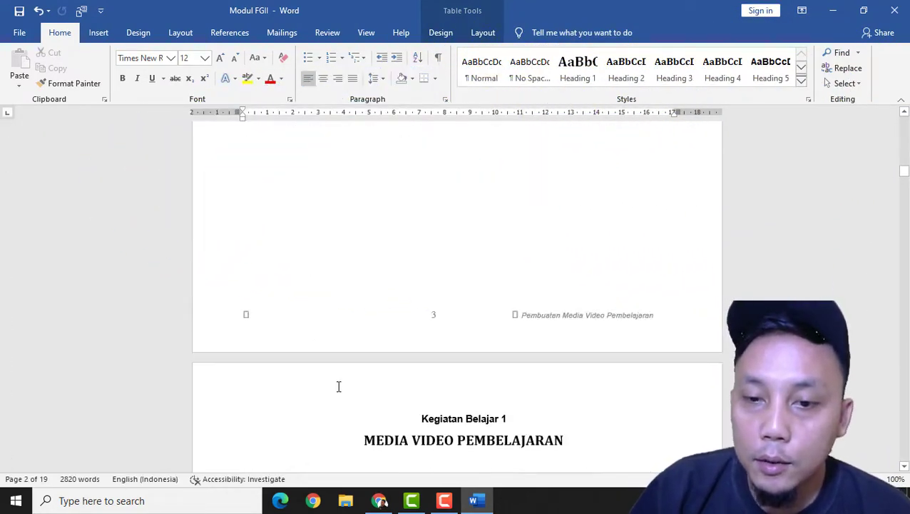
pyautogui.scroll(-7, 340, 361)
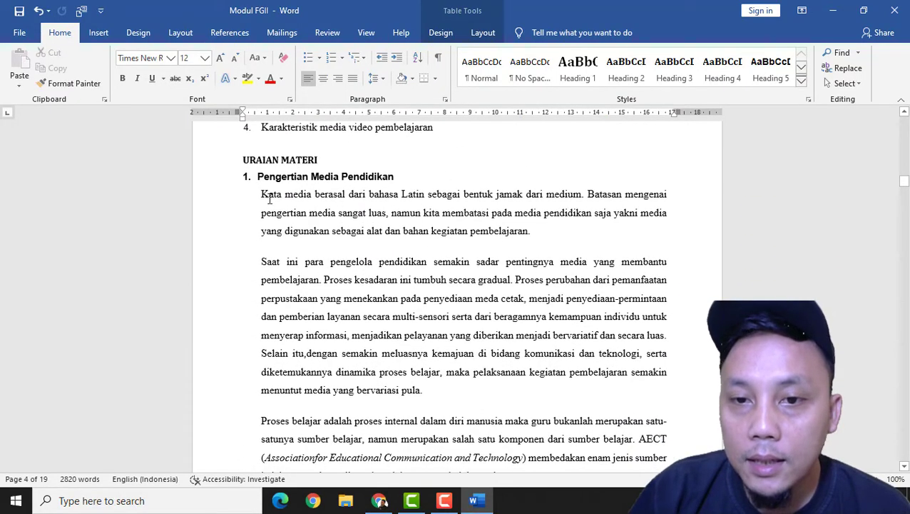
pyautogui.moveTo(262, 194); pyautogui.dragTo(533, 243)
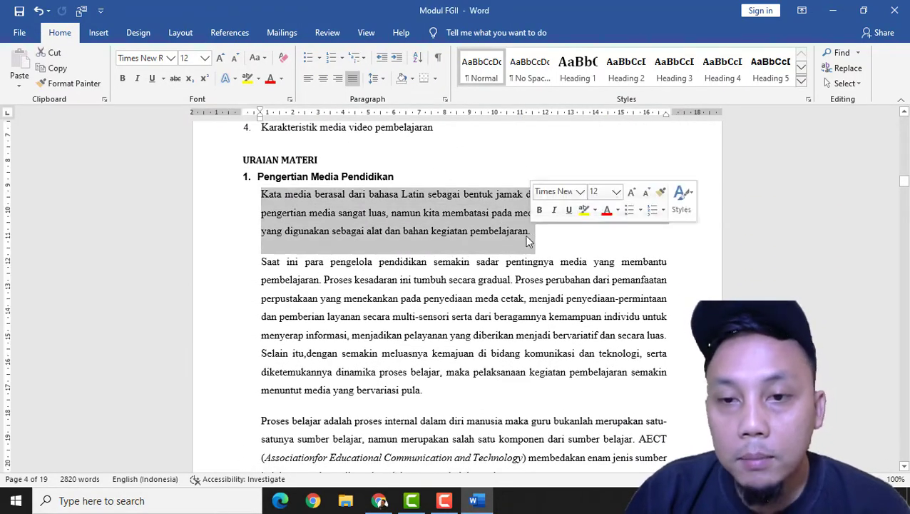
pyautogui.hotkey('ctrl', 't')
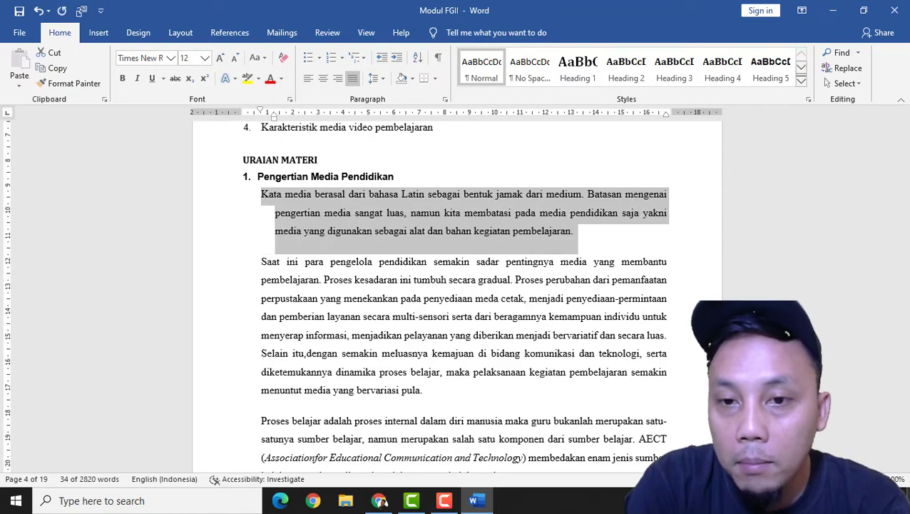
pyautogui.hotkey('ctrl', 't')
pyautogui.hotkey('ctrl', 't')
pyautogui.hotkey('ctrl', 't')
pyautogui.hotkey('ctrl', 't')
pyautogui.hotkey('ctrl', 't')
pyautogui.hotkey('ctrl', 't')
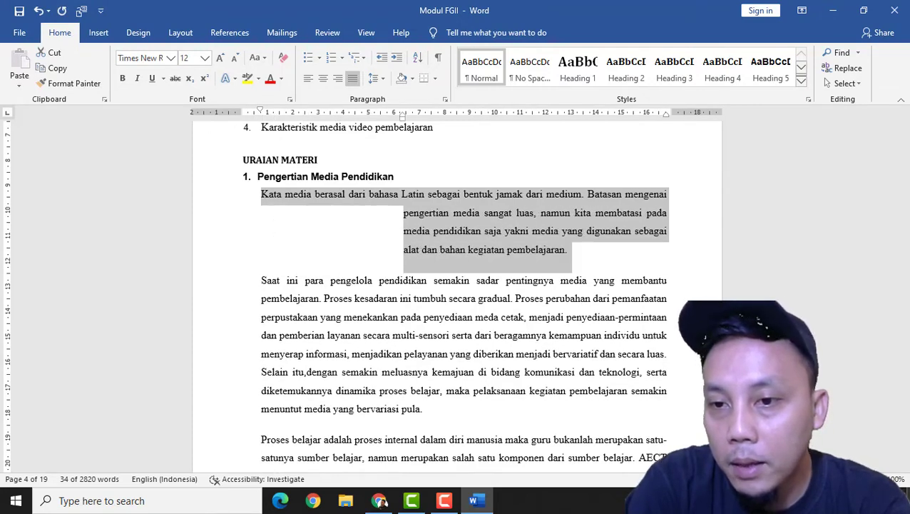
pyautogui.hotkey('ctrl', 't')
pyautogui.hotkey('ctrl', 't')
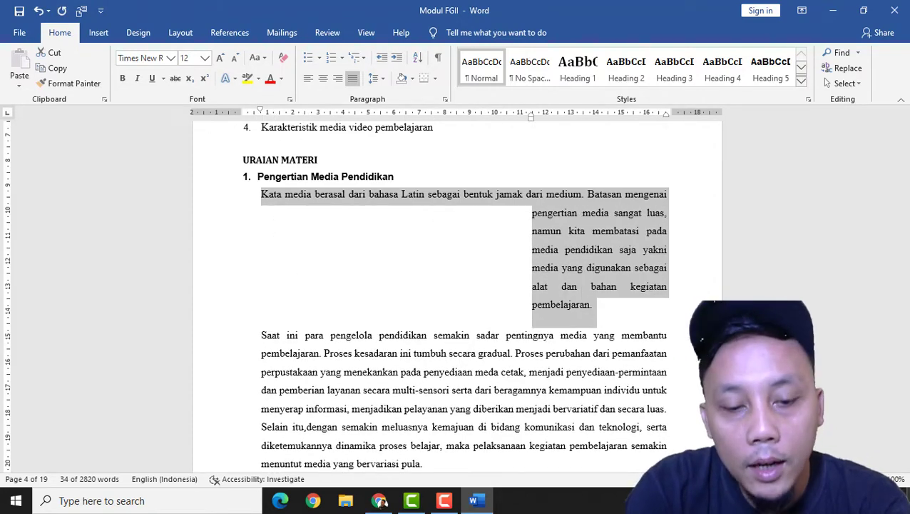
# - Reduce the hanging indent of the selected "Kata media berasal" paragraph level by level until none is left
pyautogui.hotkey('ctrl', 'shift', 't')
pyautogui.hotkey('ctrl', 'shift', 't')
pyautogui.hotkey('ctrl', 'shift', 't')
pyautogui.hotkey('ctrl', 'shift', 't')
pyautogui.hotkey('ctrl', 'shift', 't')
pyautogui.hotkey('ctrl', 'shift', 't')
pyautogui.hotkey('ctrl', 'shift', 't')
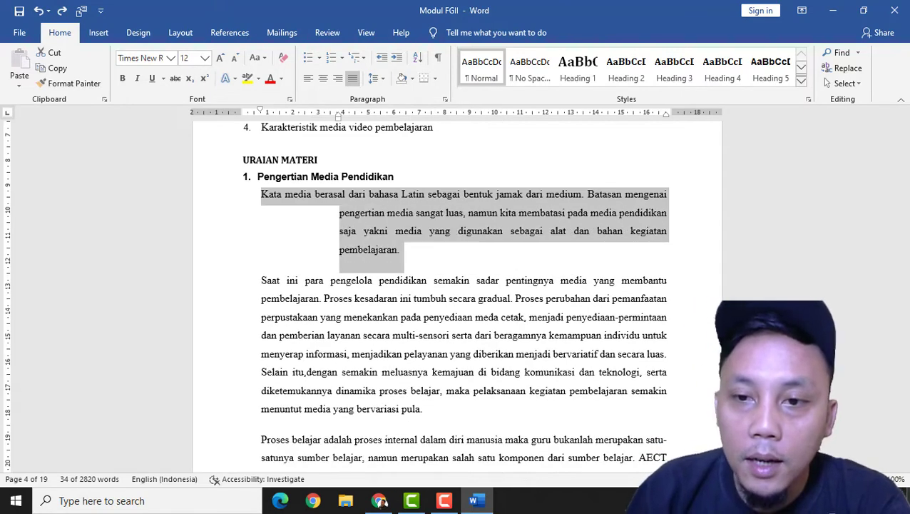
pyautogui.press('Left')
pyautogui.hotkey('ctrl', 'shift', 't')
pyautogui.hotkey('ctrl', 'shift', 't')
# - Indent the "Kata media berasal" paragraph to about 3.8 cm, with its first line at about 5 cm on the ruler
pyautogui.click(261, 193)
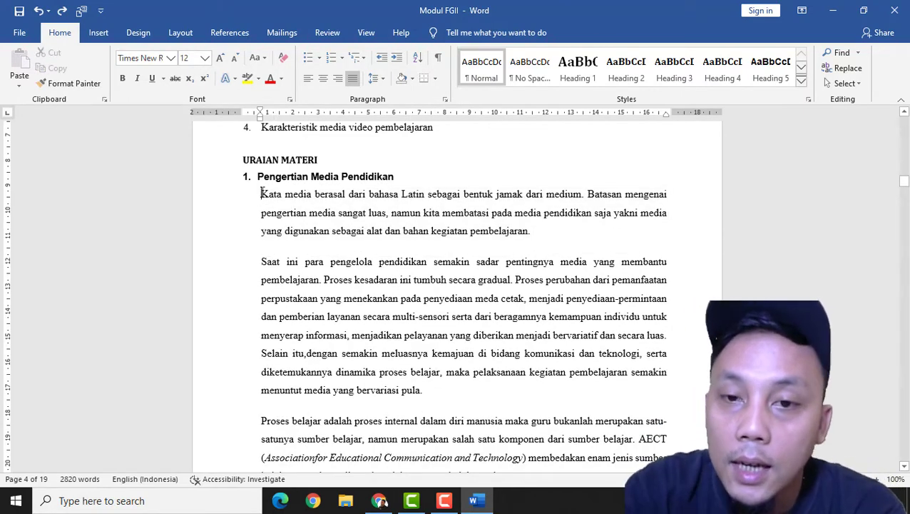
pyautogui.press('Tab')
pyautogui.press('Tab')
pyautogui.press('Tab')
pyautogui.press('Tab')
pyautogui.press('Tab')
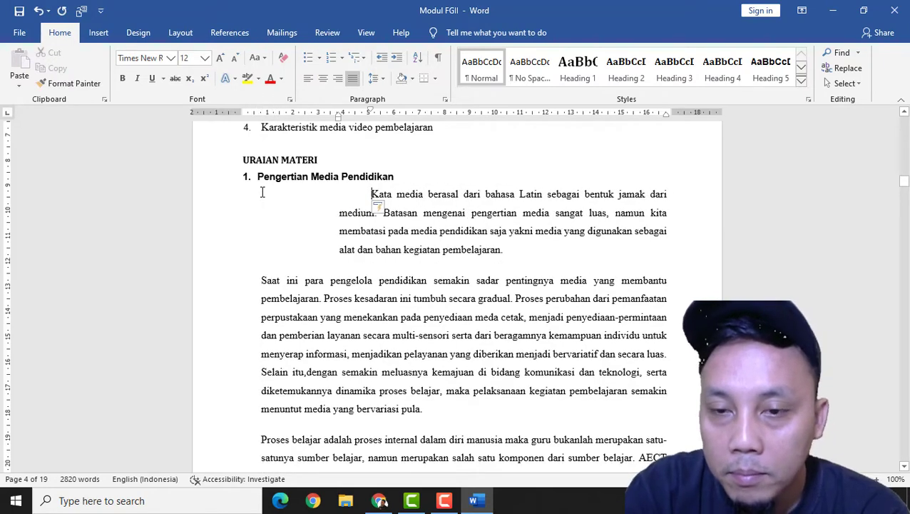
# - Remove the added indentation from the "Kata media berasal" paragraph, aligning it with the paragraph below
pyautogui.hotkey('shift', 'Tab')
pyautogui.hotkey('shift', 'Tab')
pyautogui.hotkey('shift', 'Tab')
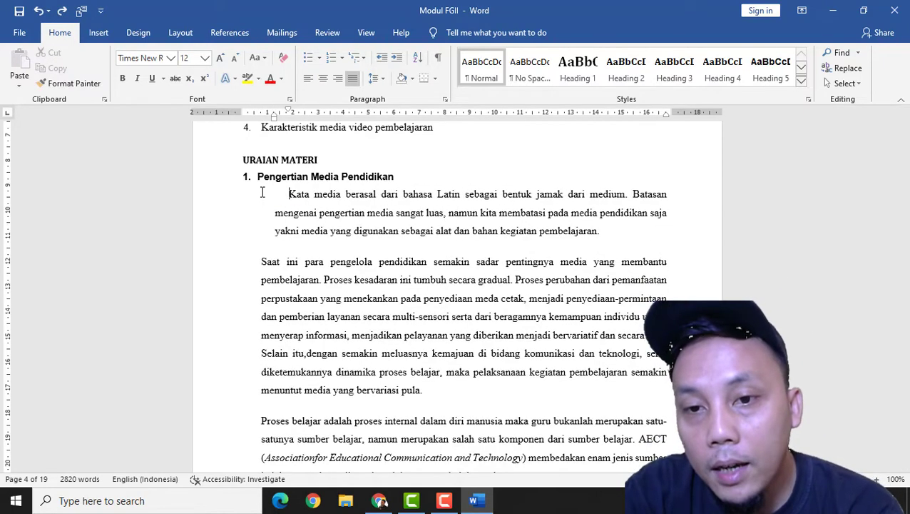
pyautogui.hotkey('shift', 'Tab')
pyautogui.hotkey('shift', 'Tab')
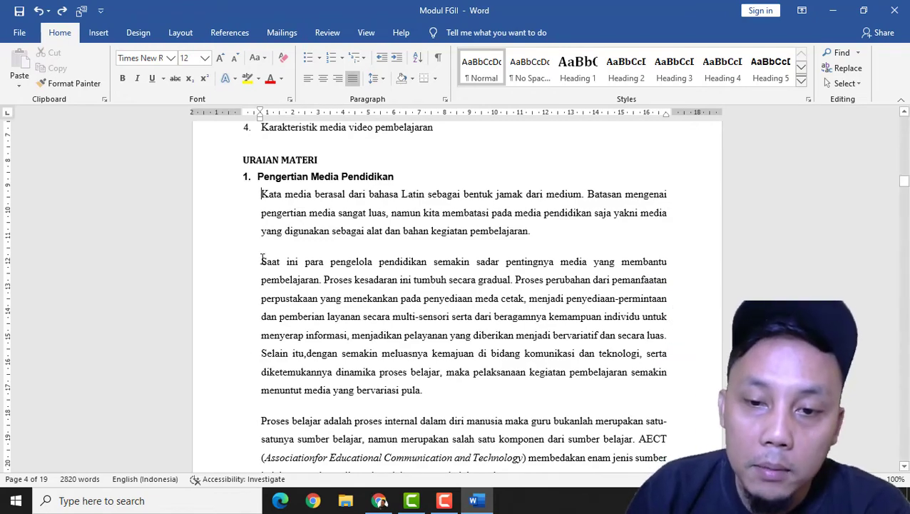
# - Apply a three-level hanging indent to the "Saat ini para pengelola" paragraph, remove it again, and clear the selection
pyautogui.moveTo(262, 259); pyautogui.dragTo(441, 400)
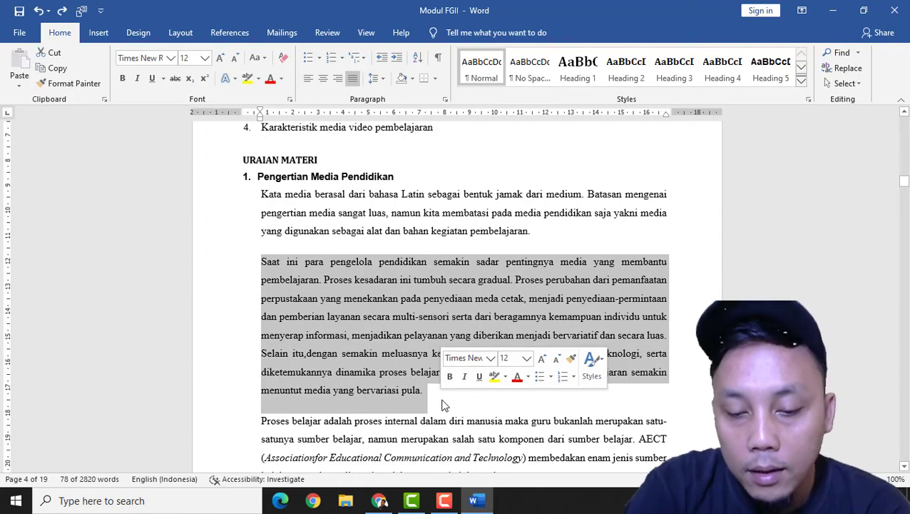
pyautogui.hotkey('ctrl', 't')
pyautogui.hotkey('ctrl', 't')
pyautogui.hotkey('ctrl', 't')
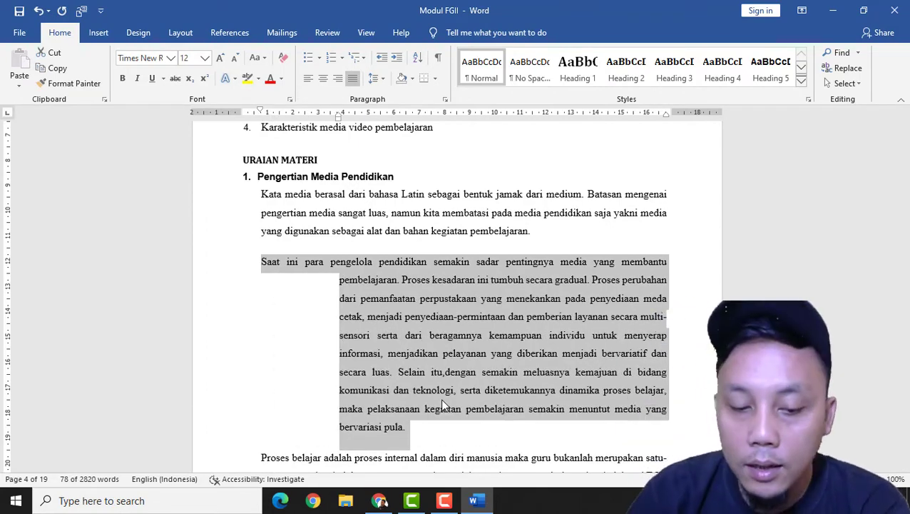
pyautogui.hotkey('ctrl', 'shift', 't')
pyautogui.hotkey('ctrl', 'shift', 't')
pyautogui.hotkey('ctrl', 'shift', 't')
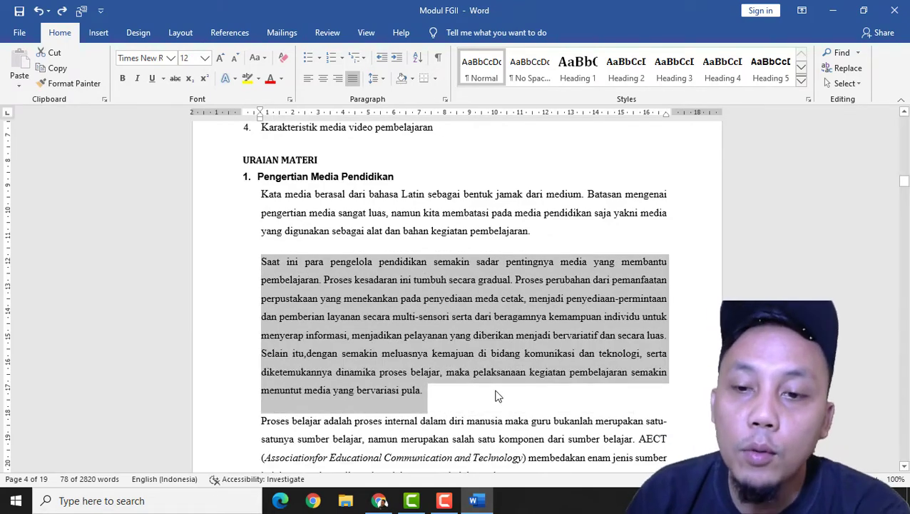
pyautogui.click(487, 372)
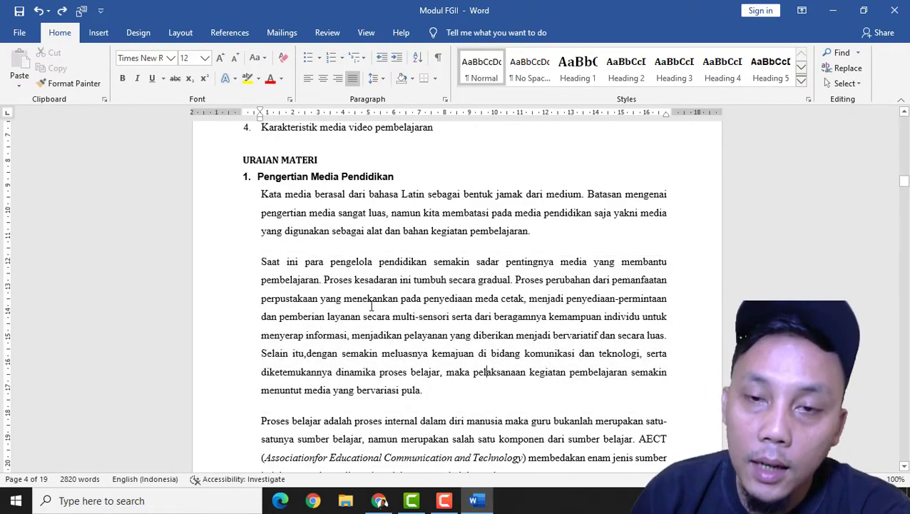
# - Underline the first paragraph under Pengertian Media Pendidikan, remove the underline, and clear the selection
pyautogui.click(261, 194)
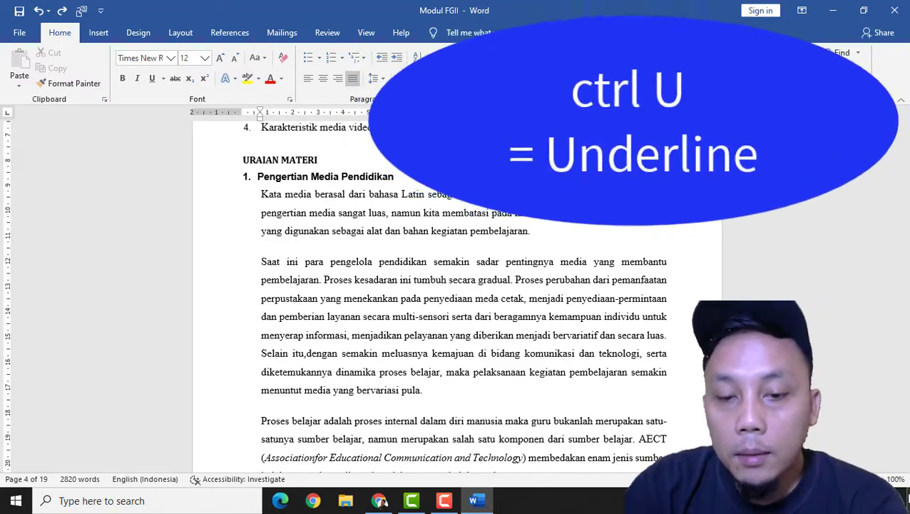
pyautogui.moveTo(261, 194); pyautogui.dragTo(514, 231)
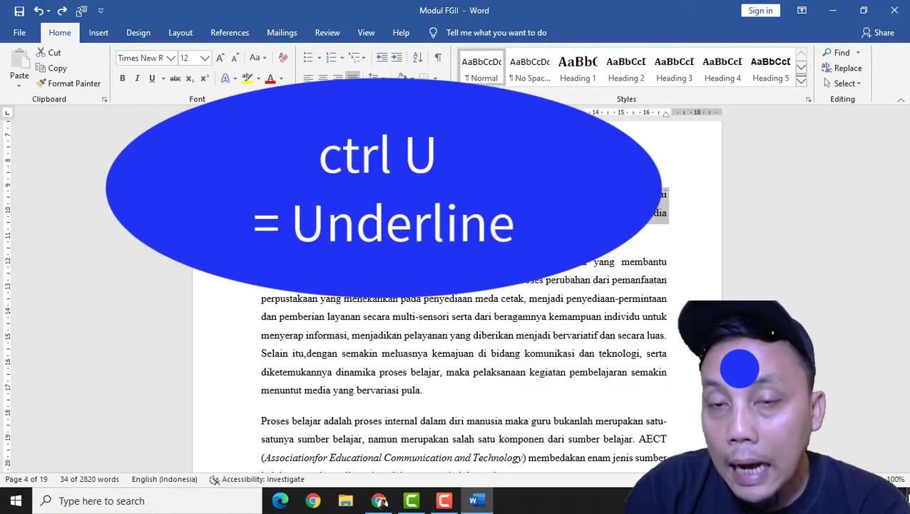
pyautogui.hotkey('ctrl', 'u')
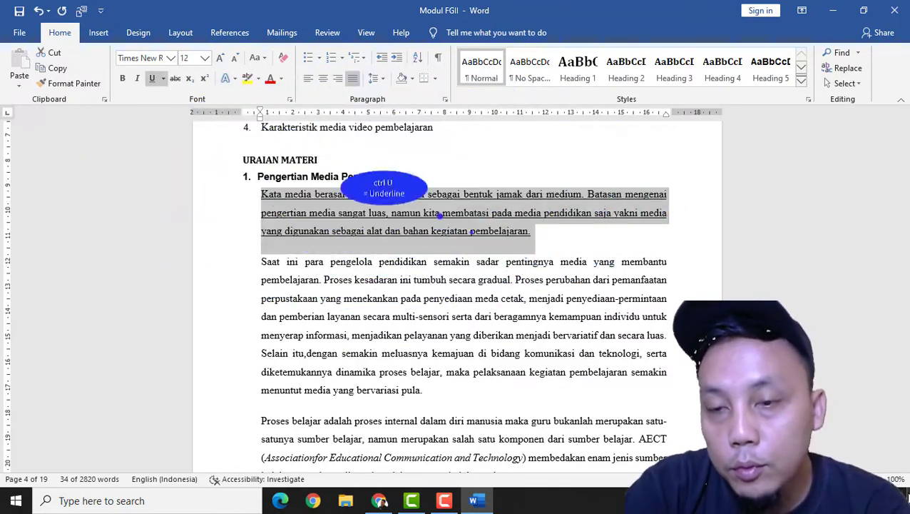
pyautogui.hotkey('ctrl', 'u')
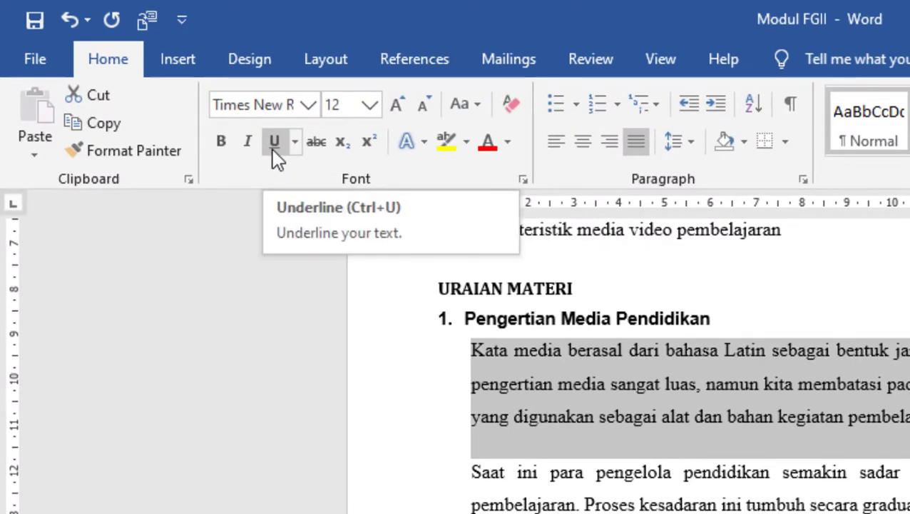
pyautogui.click(884, 417)
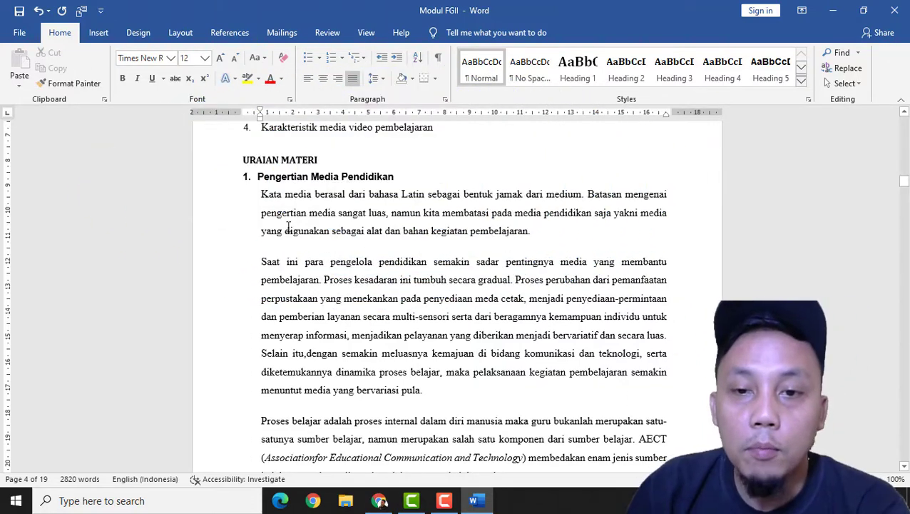
# - Copy the "Kata media berasal" paragraph and paste it on a new line directly below the original
pyautogui.tripleClick(261, 194)
pyautogui.hotkey('ctrl', 'c')
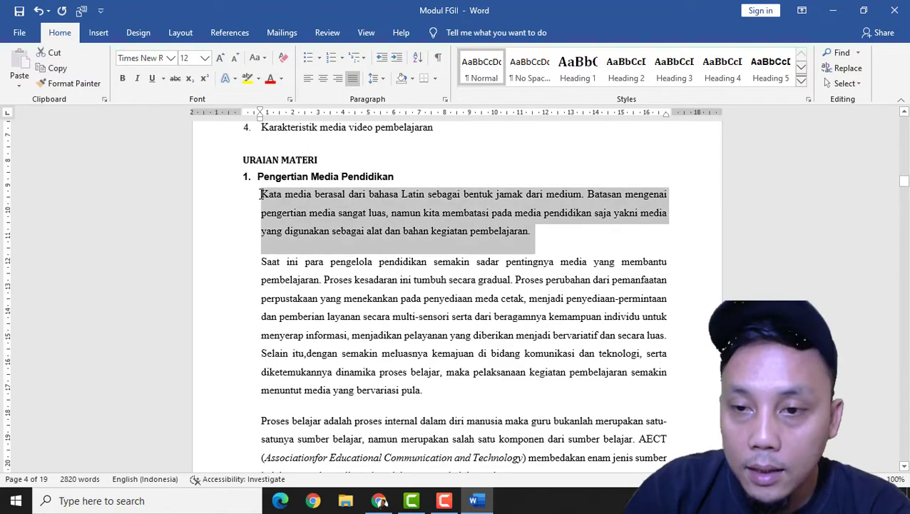
pyautogui.click(545, 231)
pyautogui.press('Return')
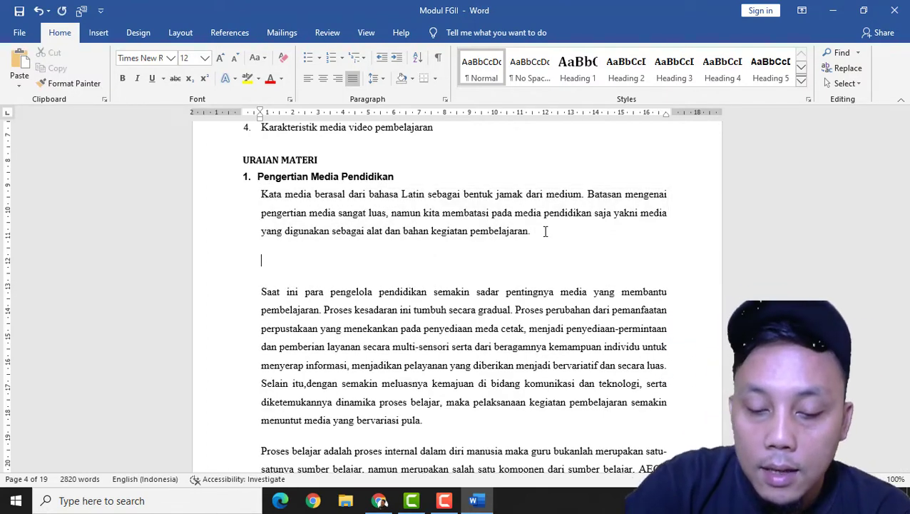
pyautogui.hotkey('ctrl', 'v')
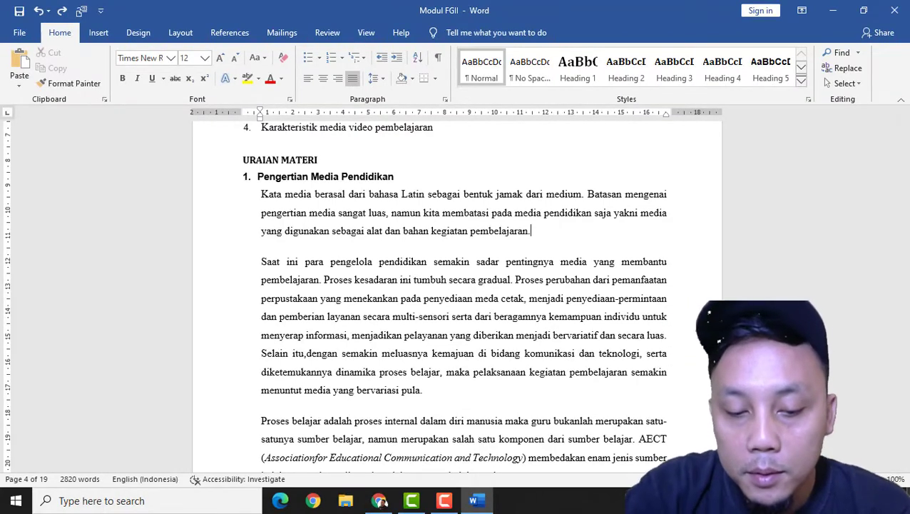
# - Try to close the document and cancel the closing to keep it open
pyautogui.hotkey('alt', 'F4')
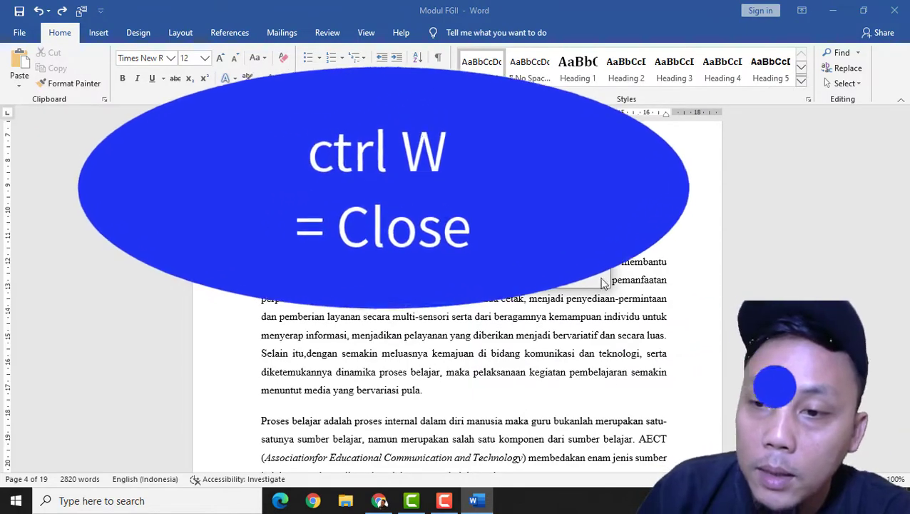
pyautogui.click(511, 275)
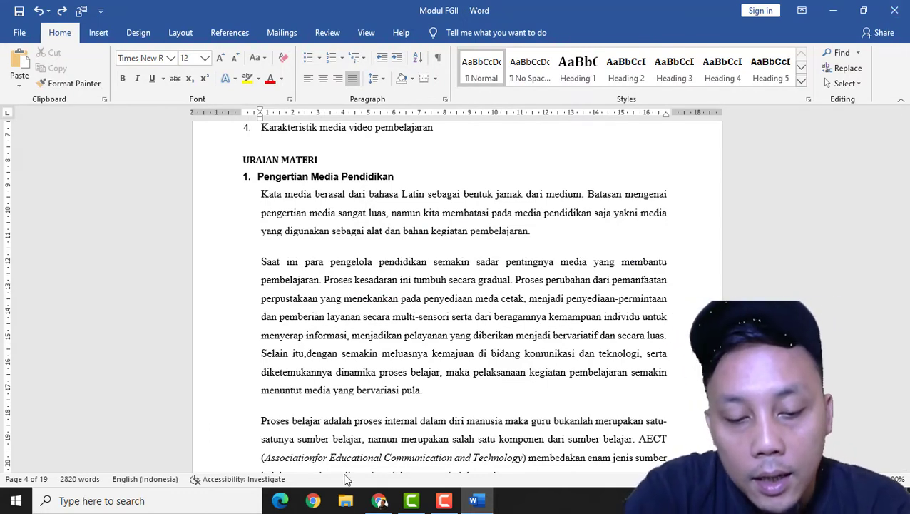
# - Try to exit Word with the Modul FGII document open and dismiss the request to save the changes
pyautogui.hotkey('alt', 'F4')
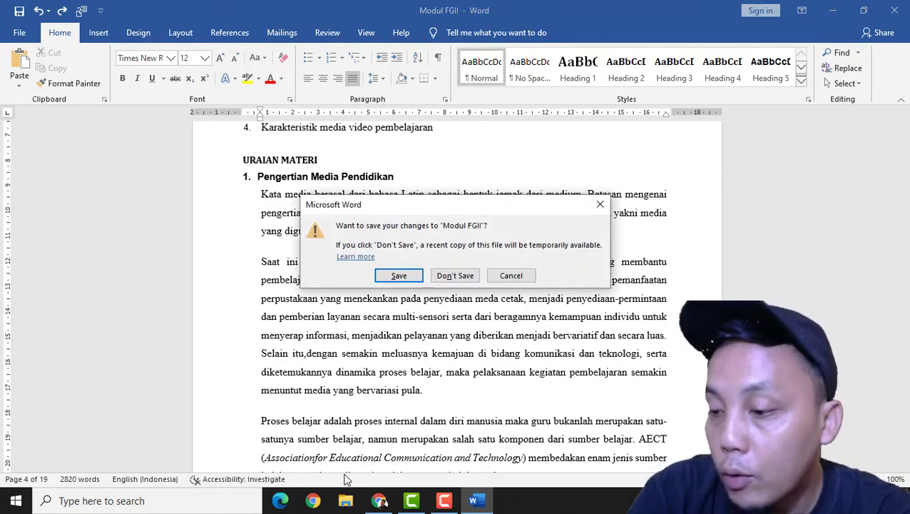
pyautogui.click(603, 207)
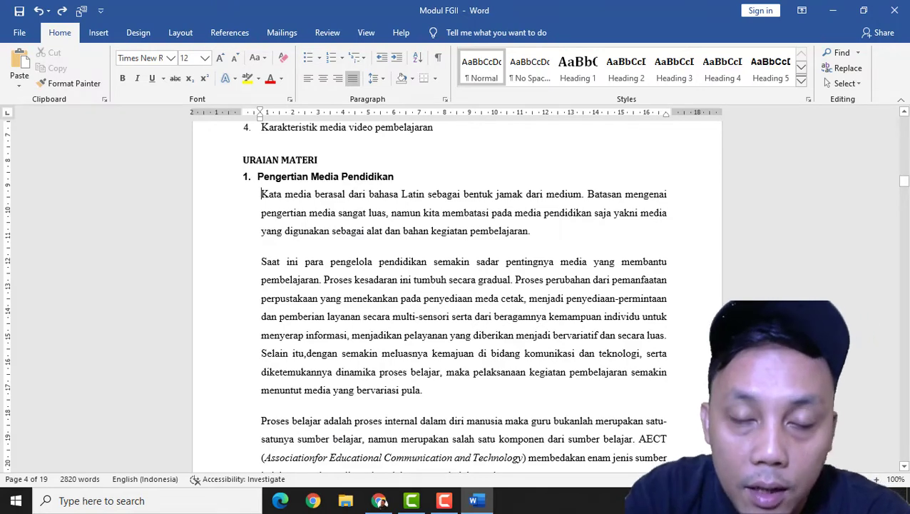
# - Select the "Kata media berasal" paragraph, cut it out twice, and undo the removal each time
pyautogui.hotkey('ctrl', 'shift', 'Down')
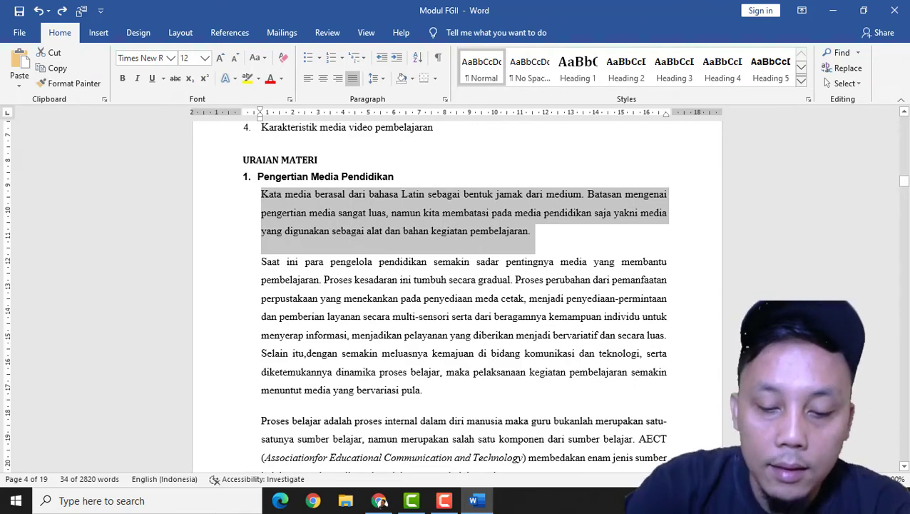
pyautogui.press('Delete')
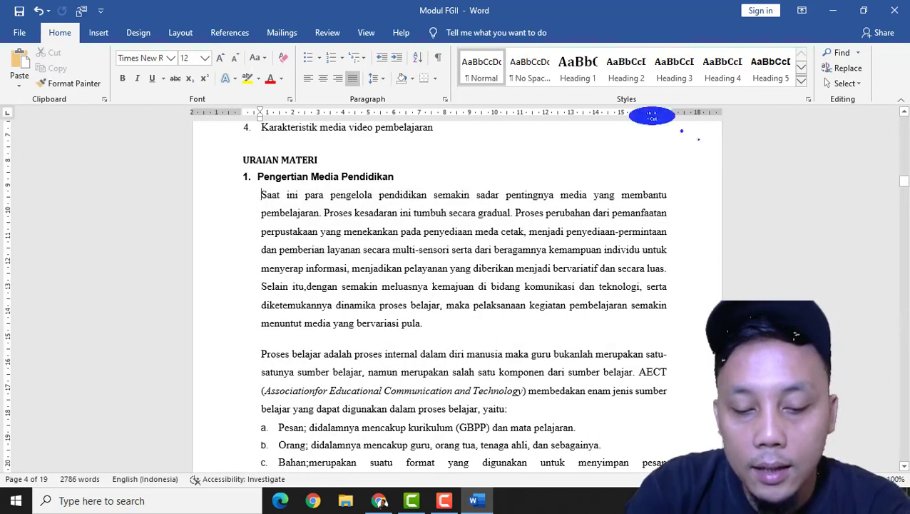
pyautogui.hotkey('ctrl', 'z')
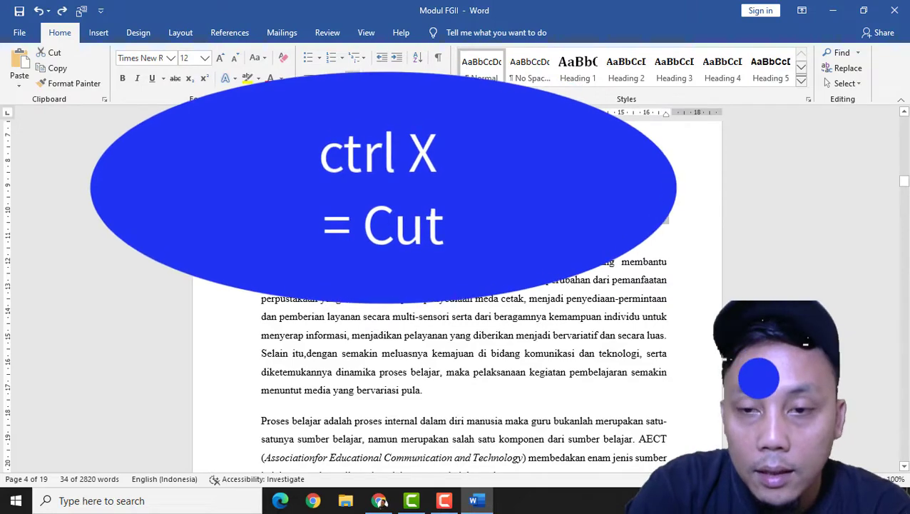
pyautogui.hotkey('ctrl', 'x')
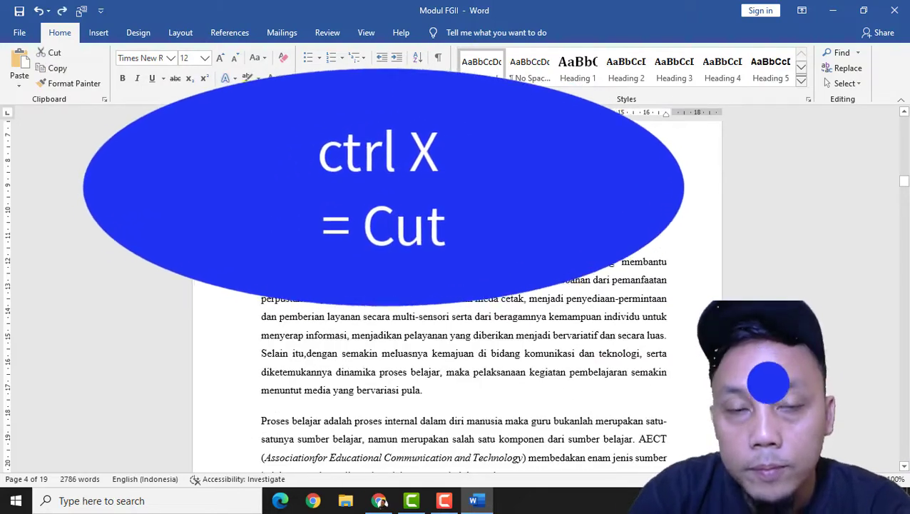
pyautogui.hotkey('ctrl', 'z')
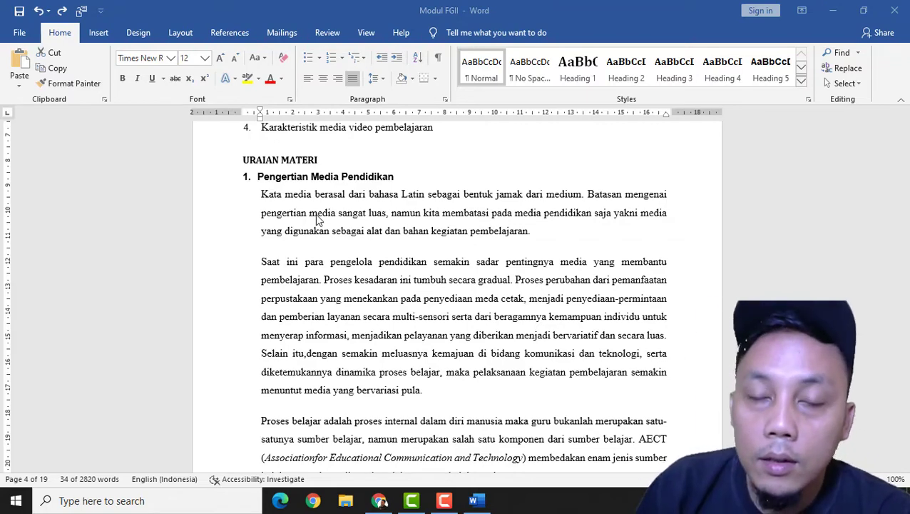
# - Redo the removal of the "Kata media berasal" paragraph and undo it again to restore the text
pyautogui.tripleClick(288, 203)
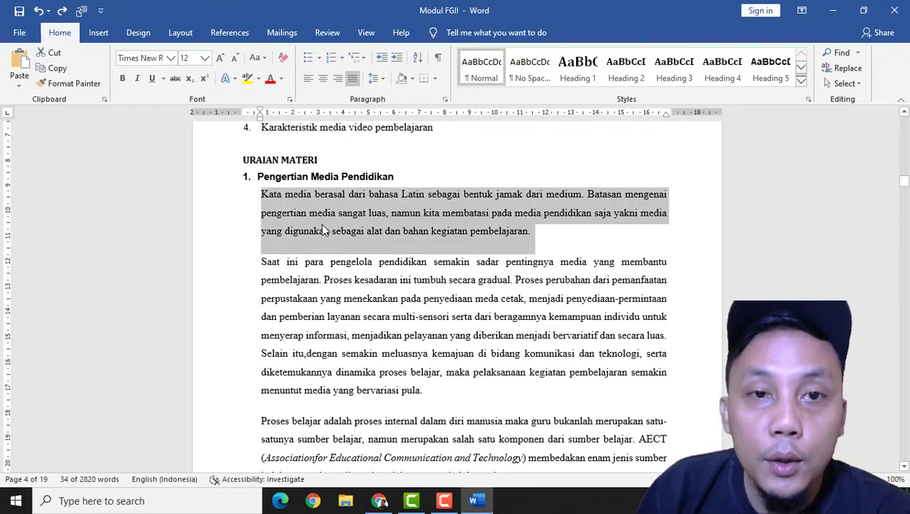
pyautogui.hotkey('ctrl', 'y')
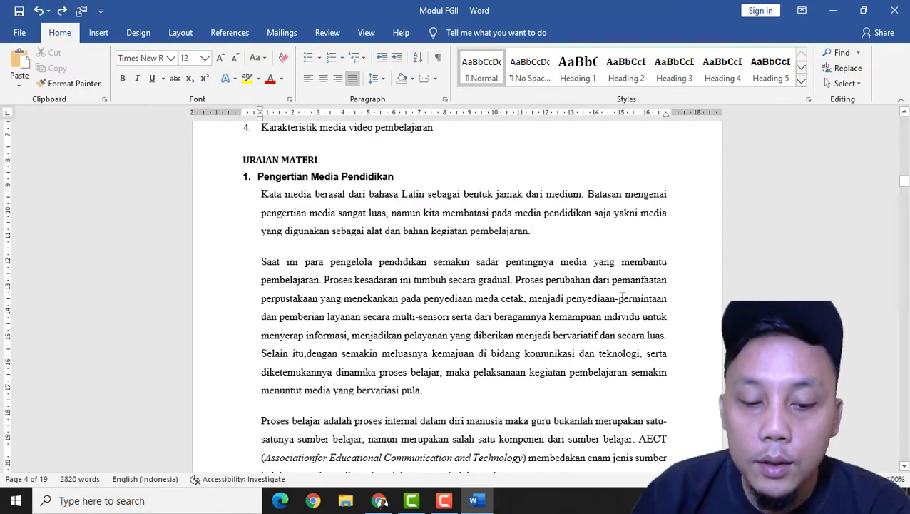
pyautogui.hotkey('ctrl', 'y')
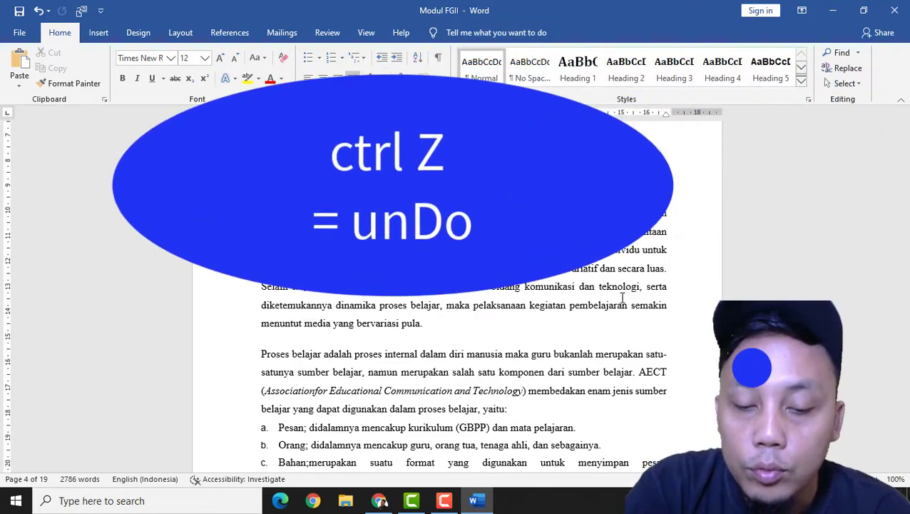
pyautogui.hotkey('ctrl', 'z')
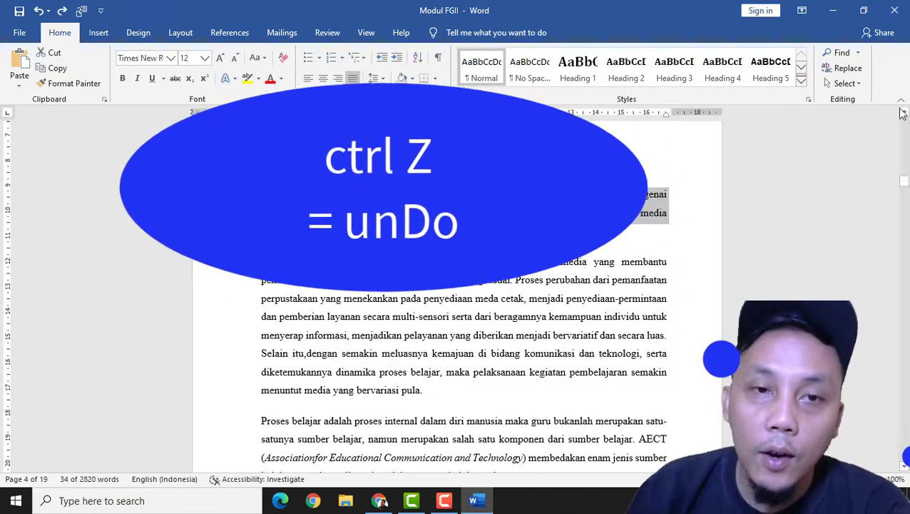